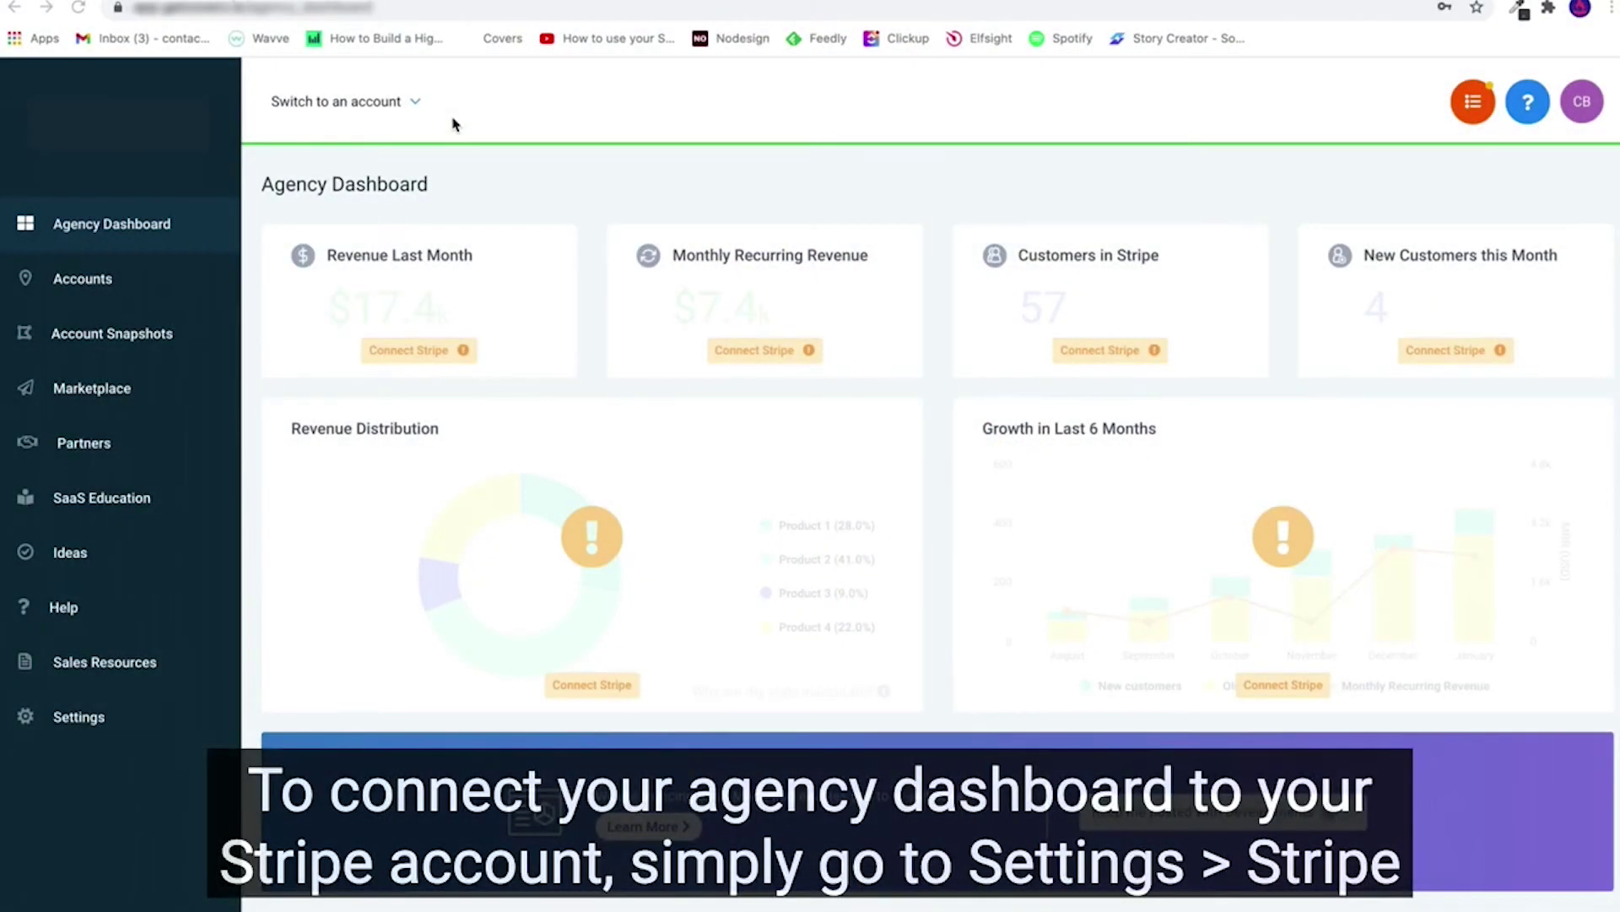
Open the agency's Stripe Integration settings and begin connecting a Stripe account
click(77, 718)
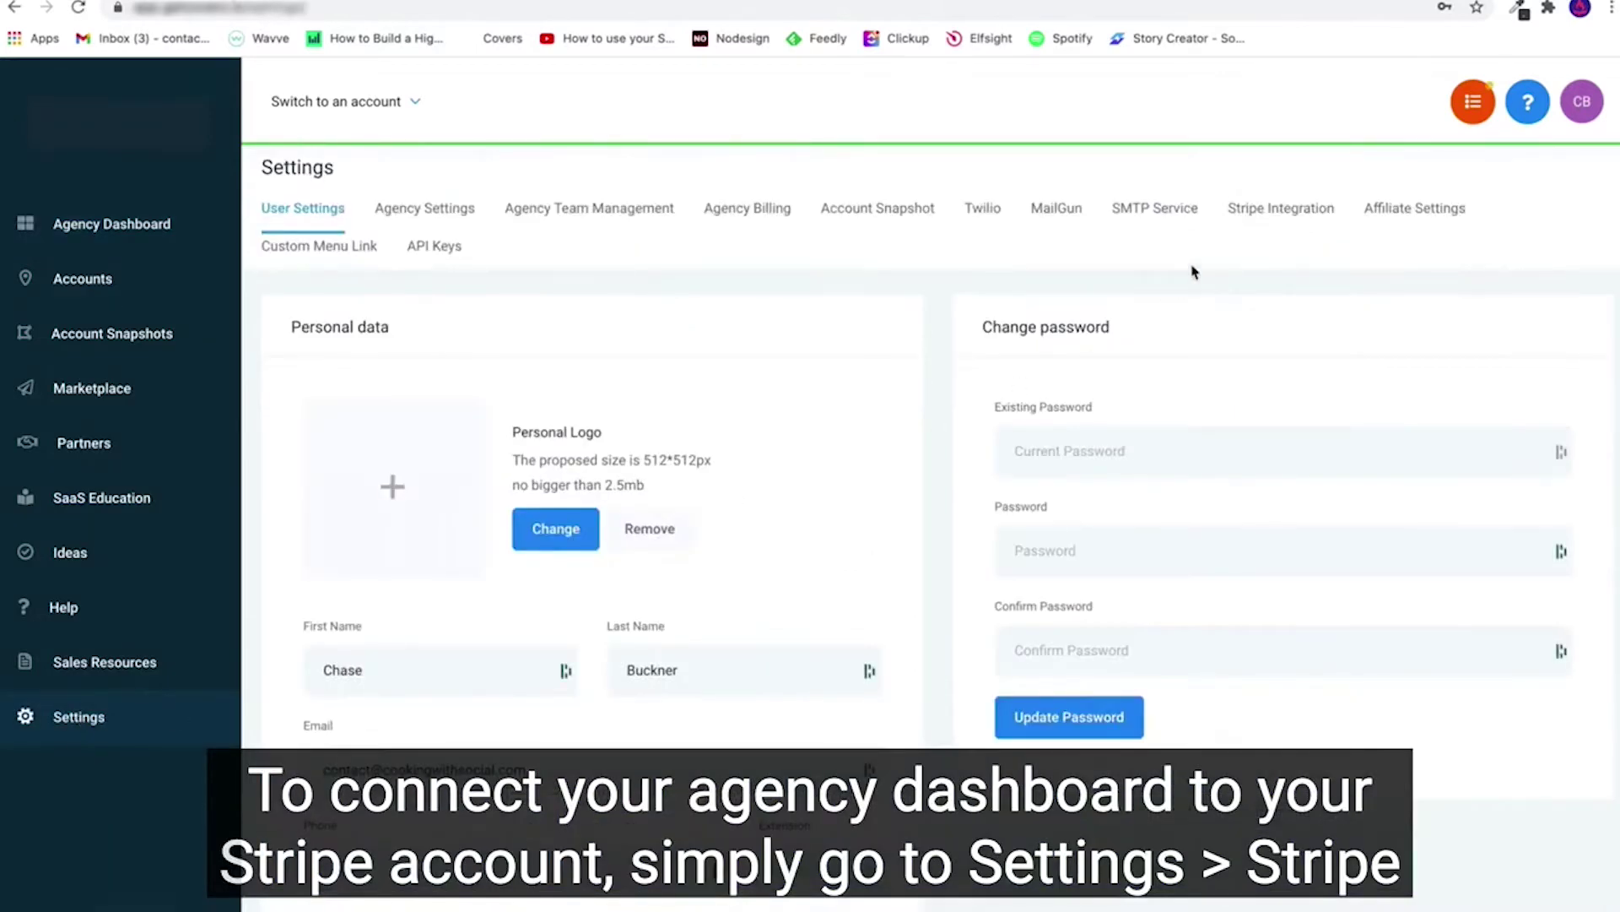
click(1263, 222)
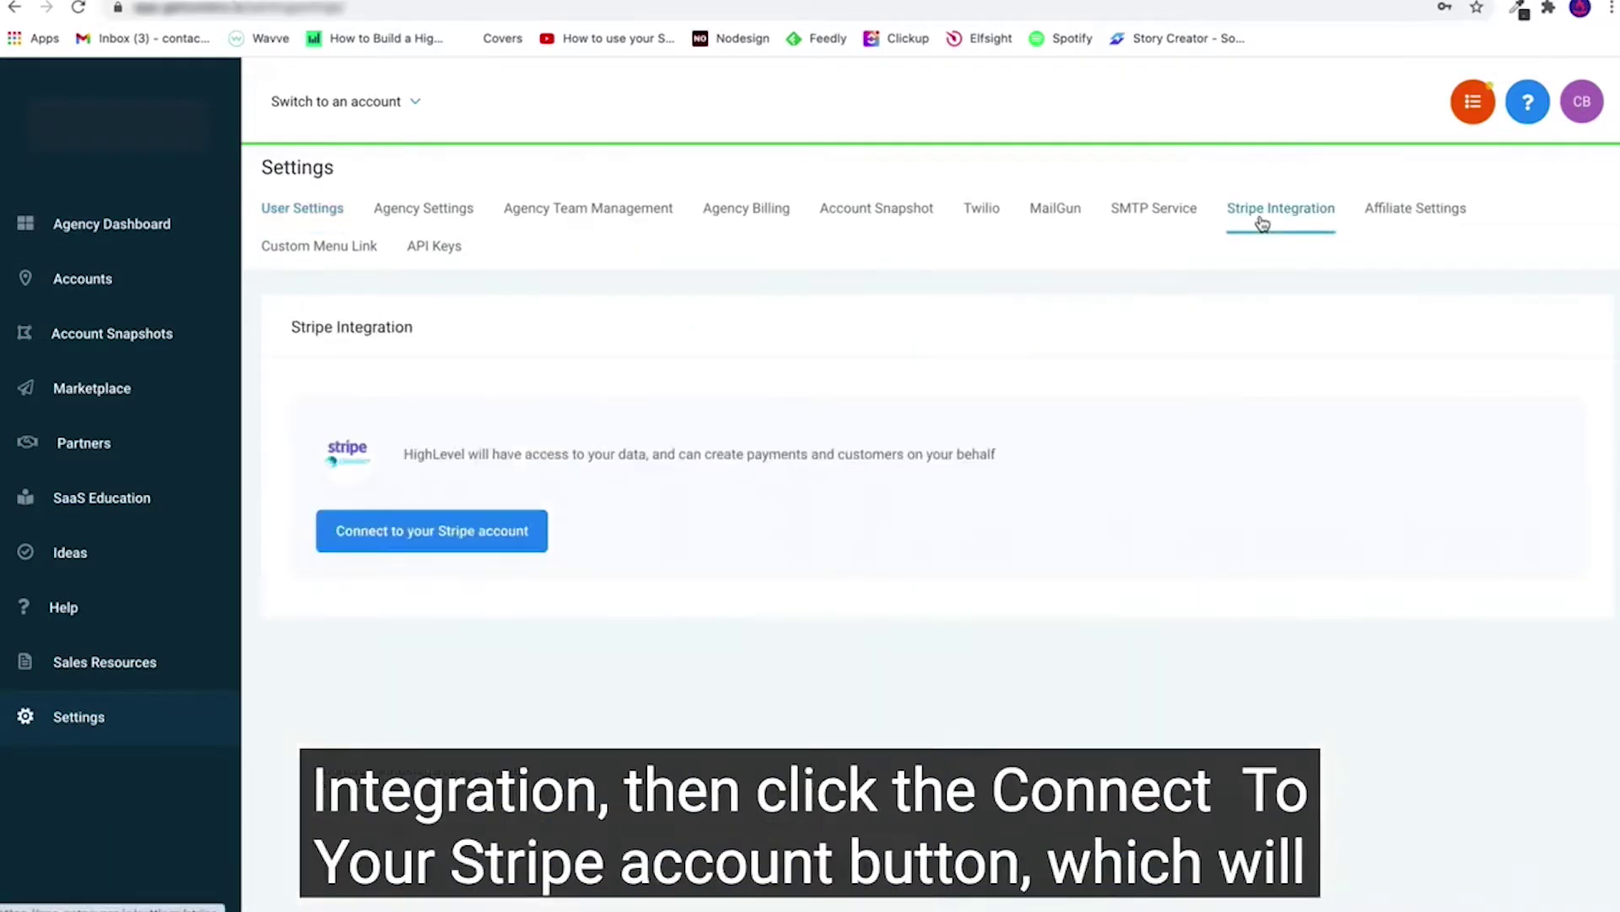
click(410, 549)
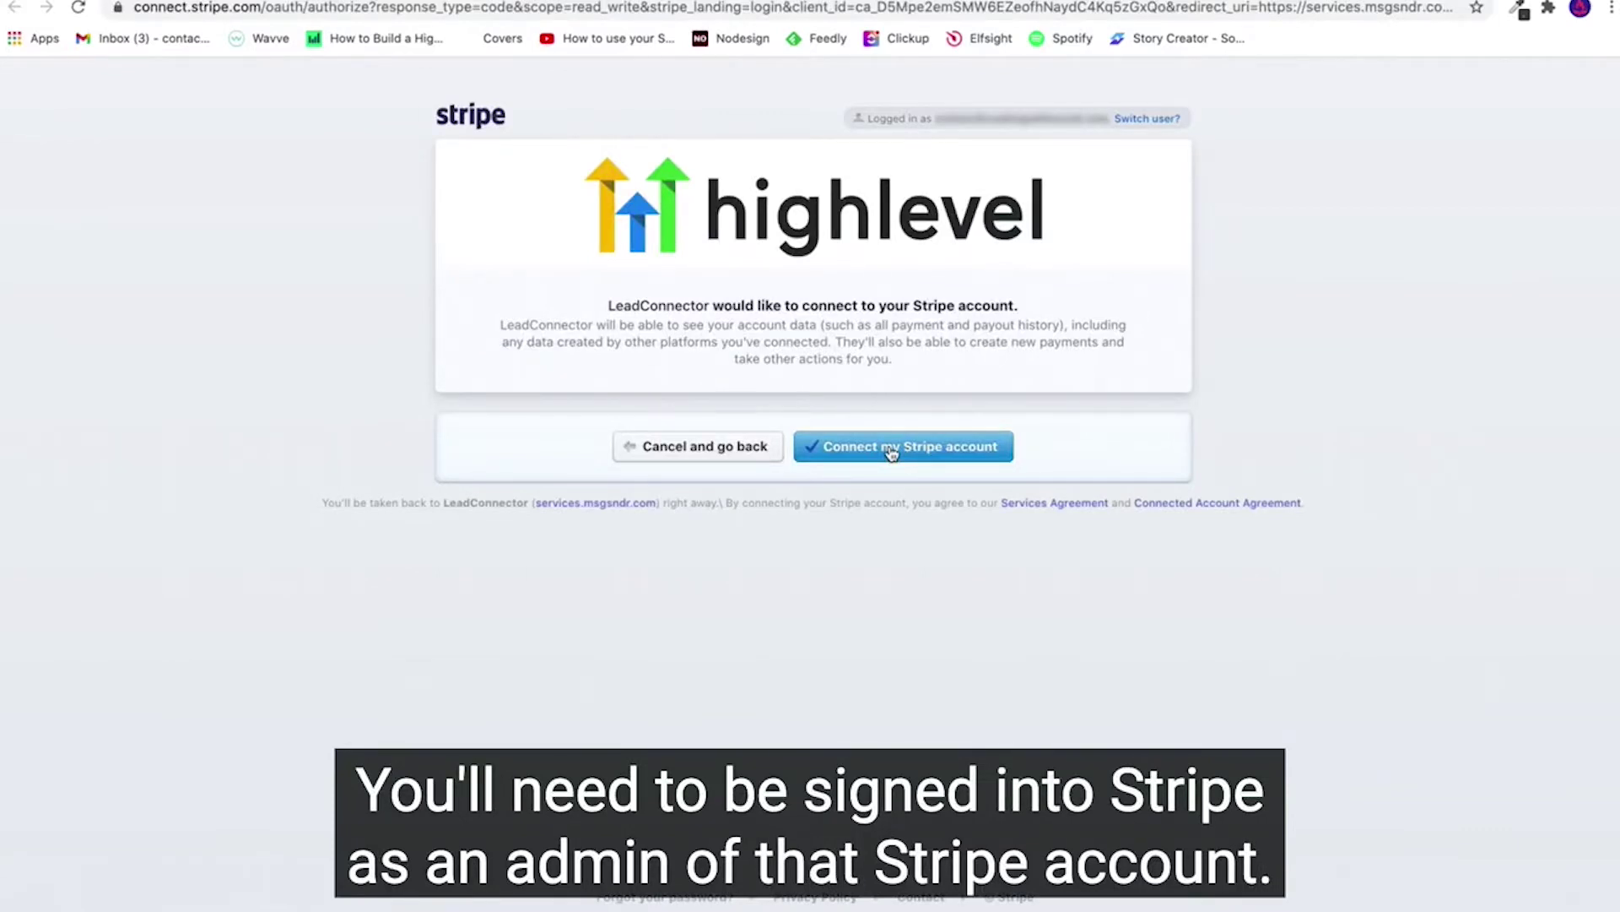
Authorize LeadConnector to access the agency's Stripe account
click(891, 446)
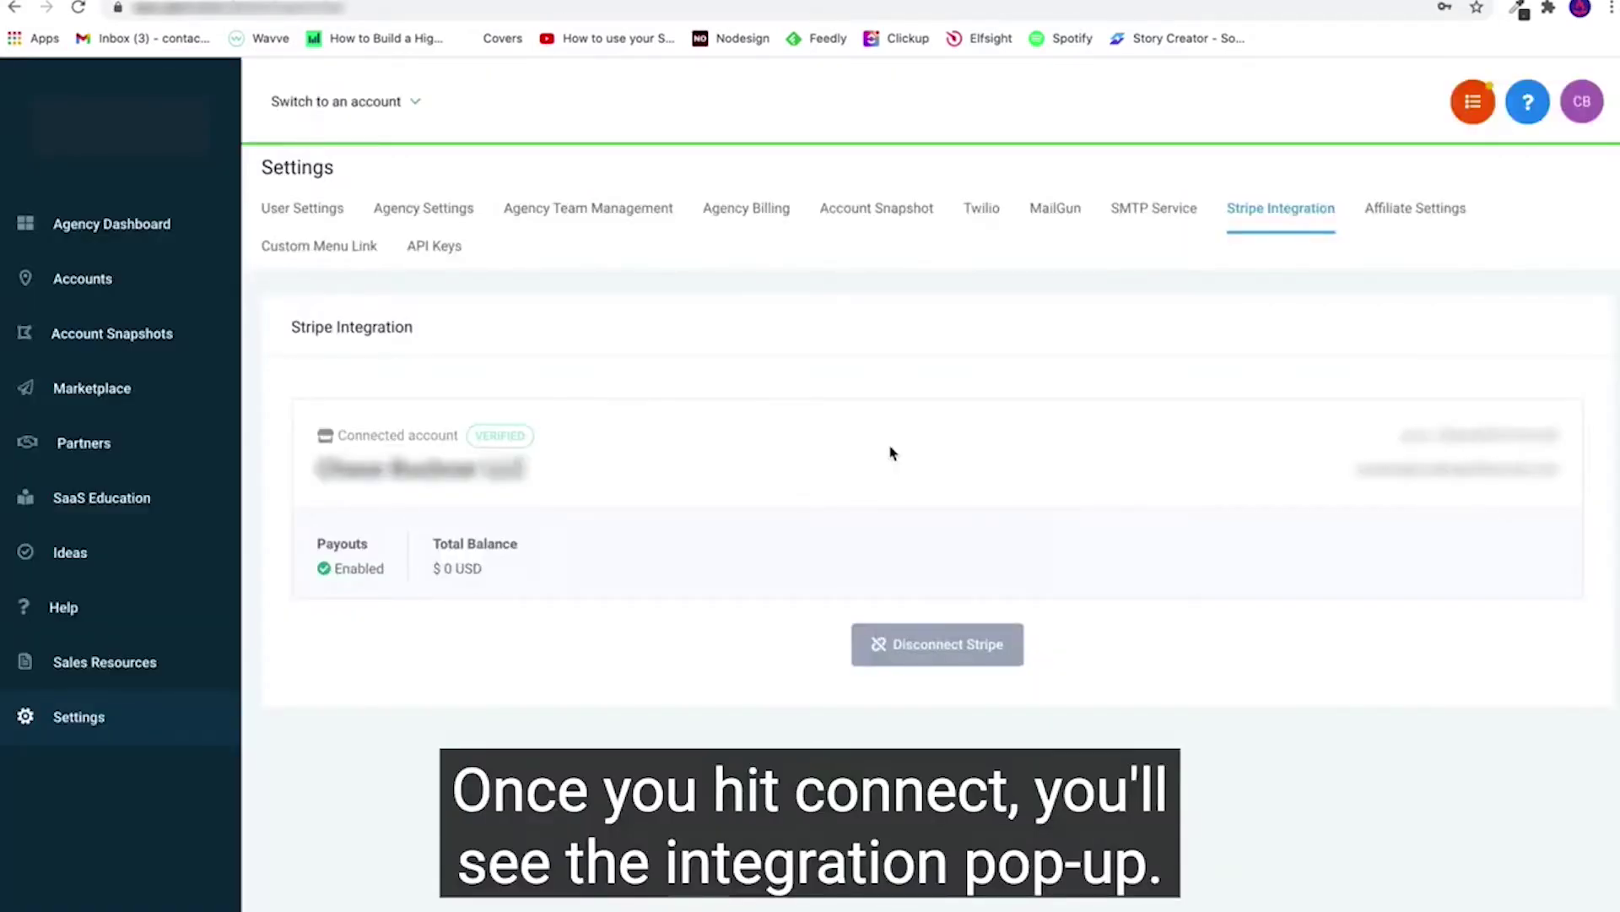
Go to the Agency Dashboard to reach the SaaS Configurator's Plans & Pricing page
click(117, 231)
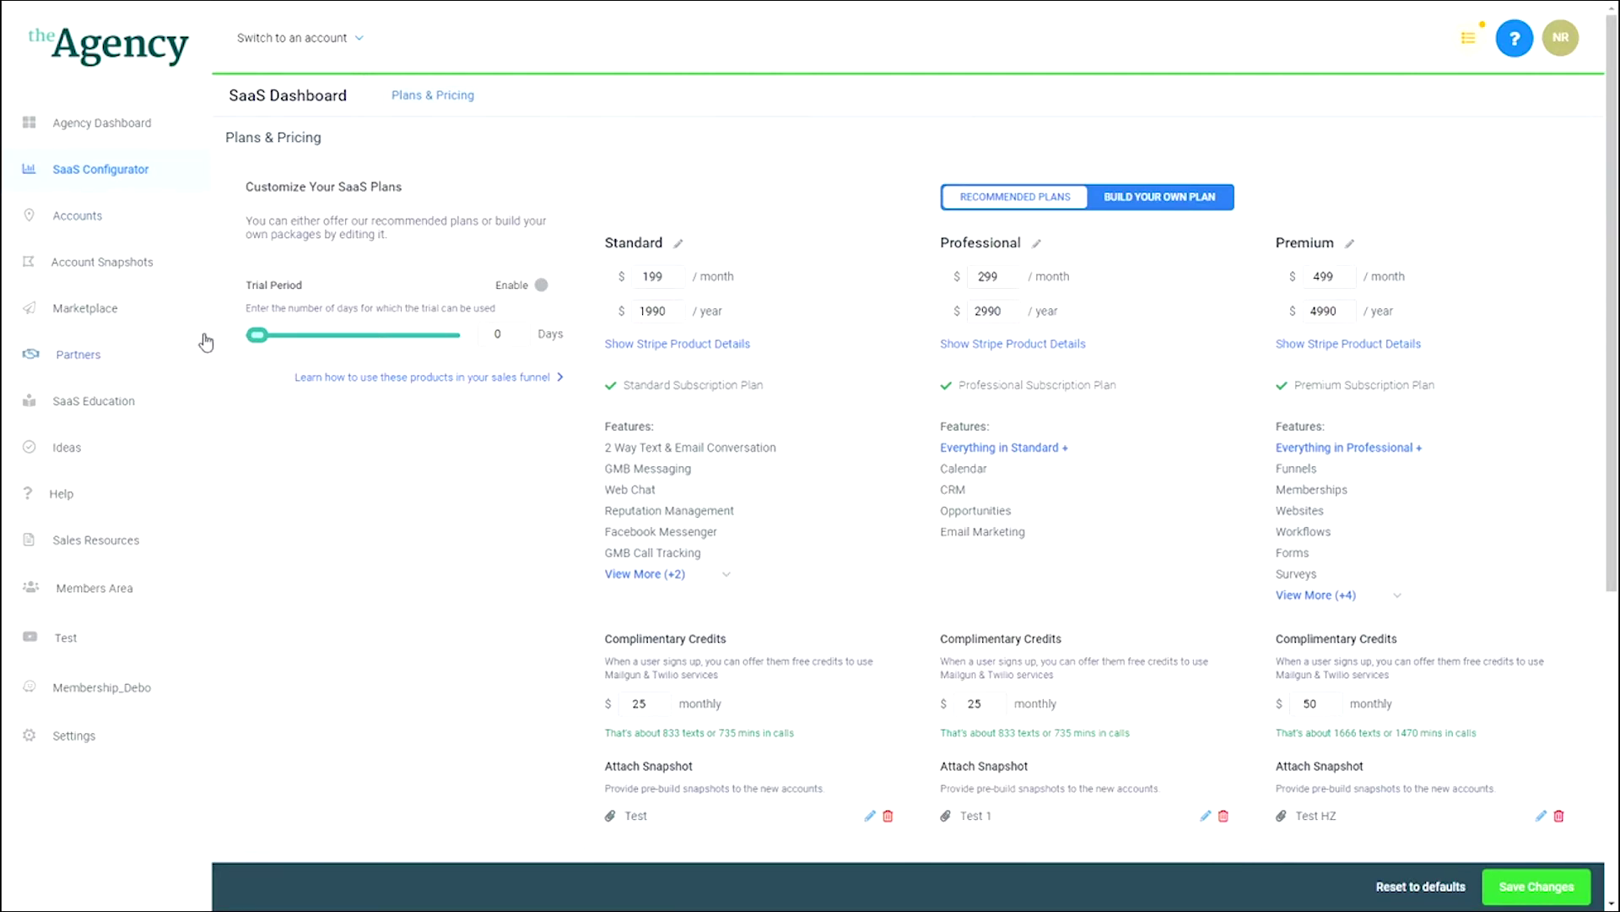
Enable a 14-day trial and move Calendar, Email Marketing and CRM into Standard's features
click(543, 285)
mouse_move(317, 335)
mouse_down()
mouse_move(356, 336)
mouse_move(318, 341)
mouse_move(343, 338)
mouse_up()
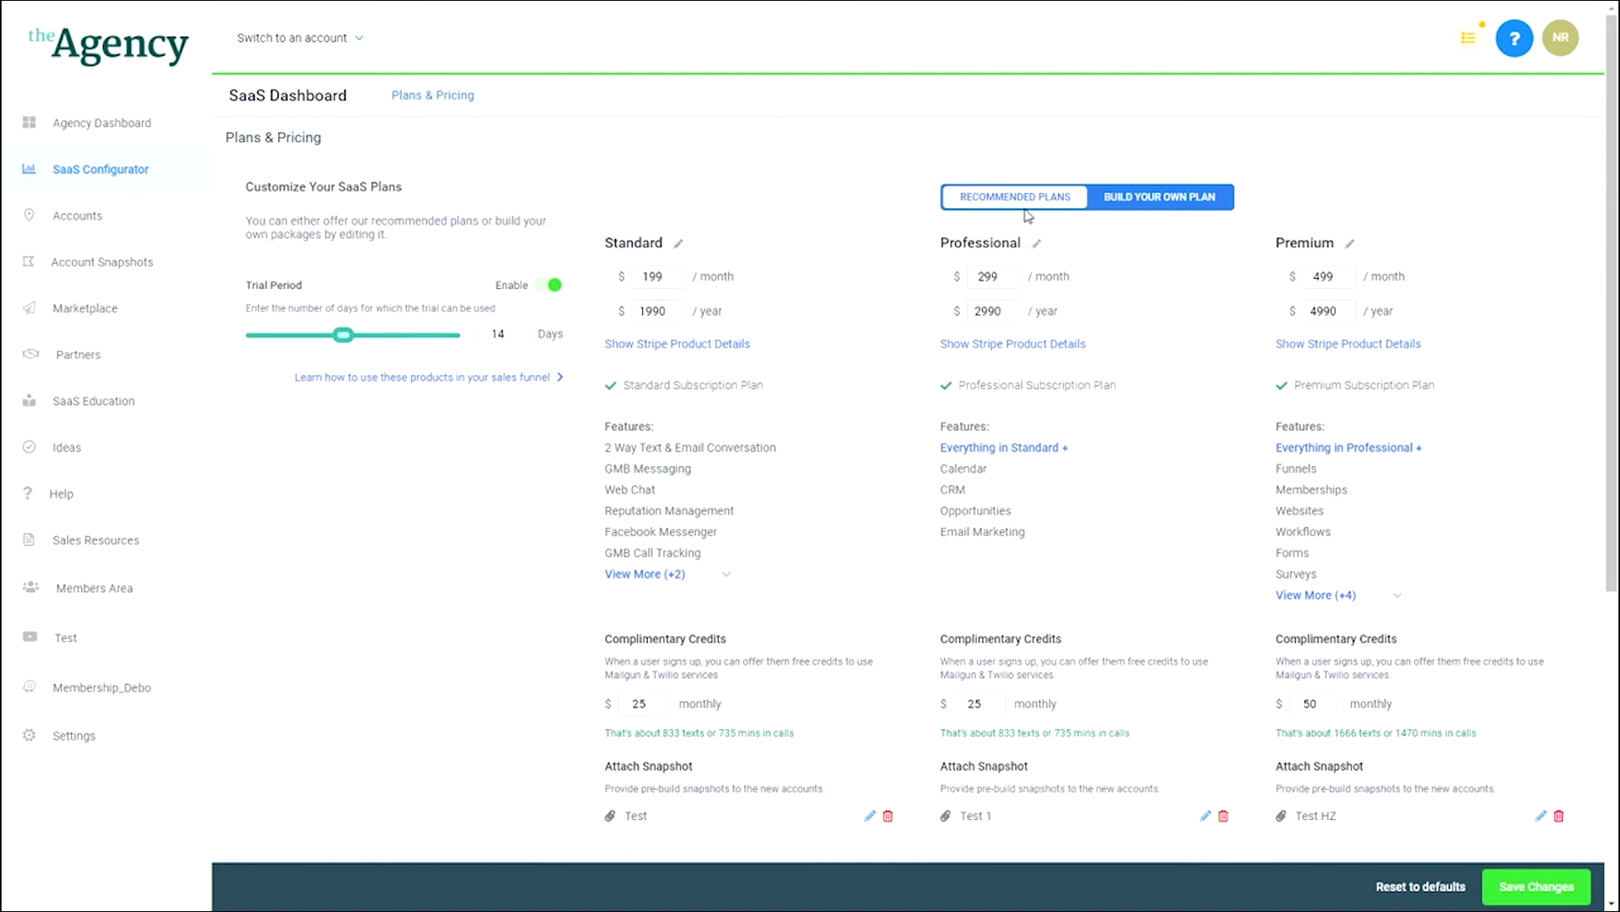
click(1162, 201)
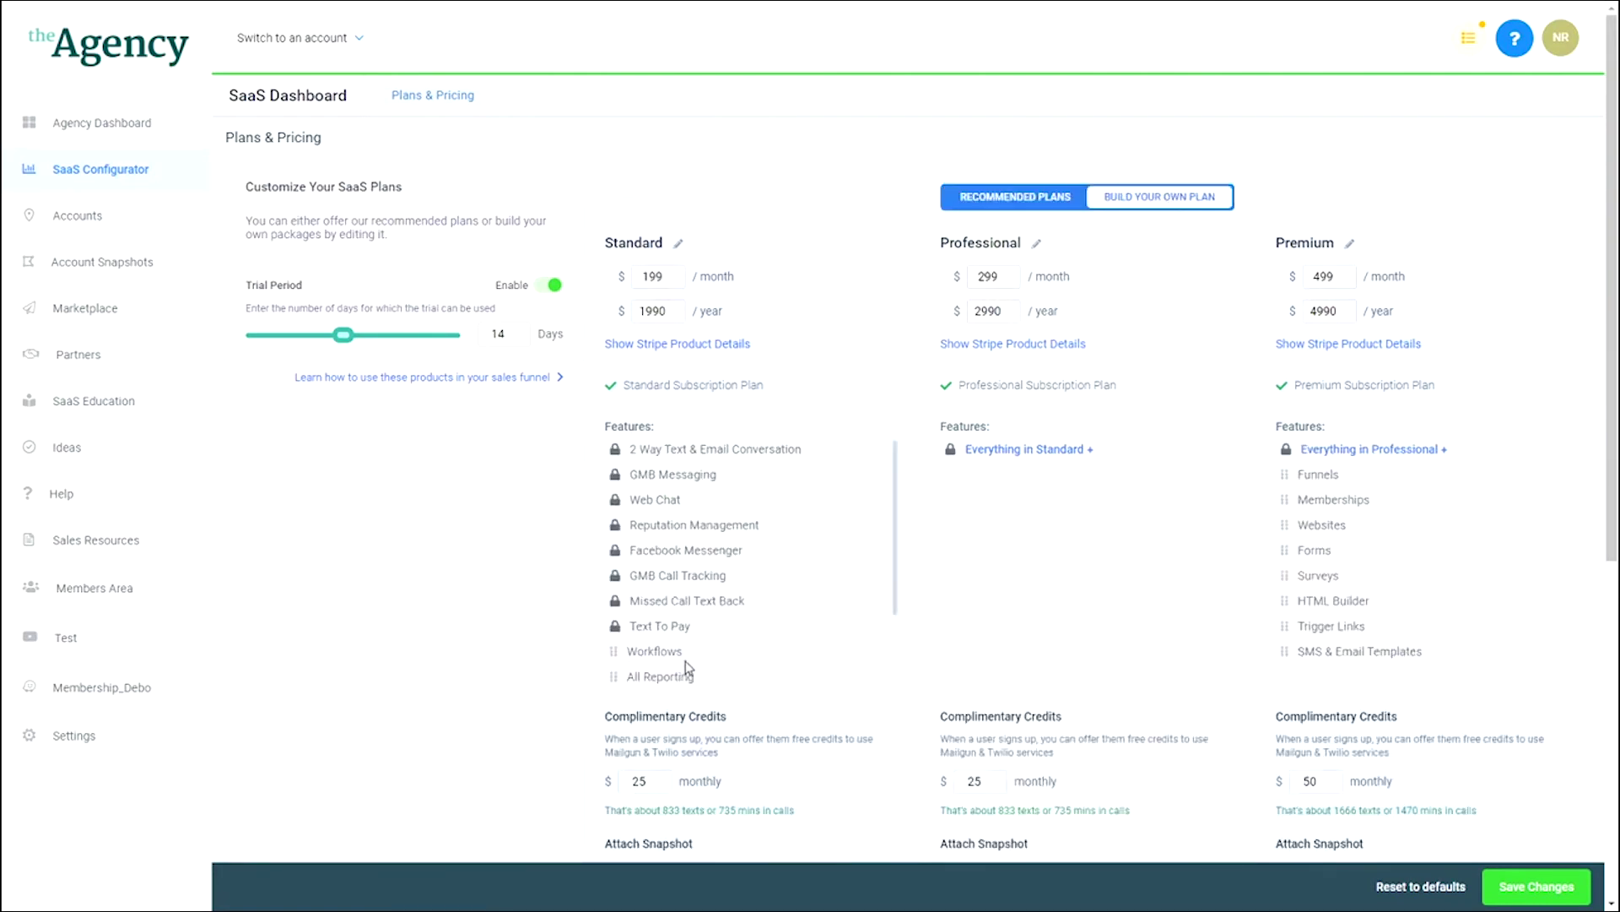
scroll(688, 671, down, 1)
drag(614, 669, 958, 485)
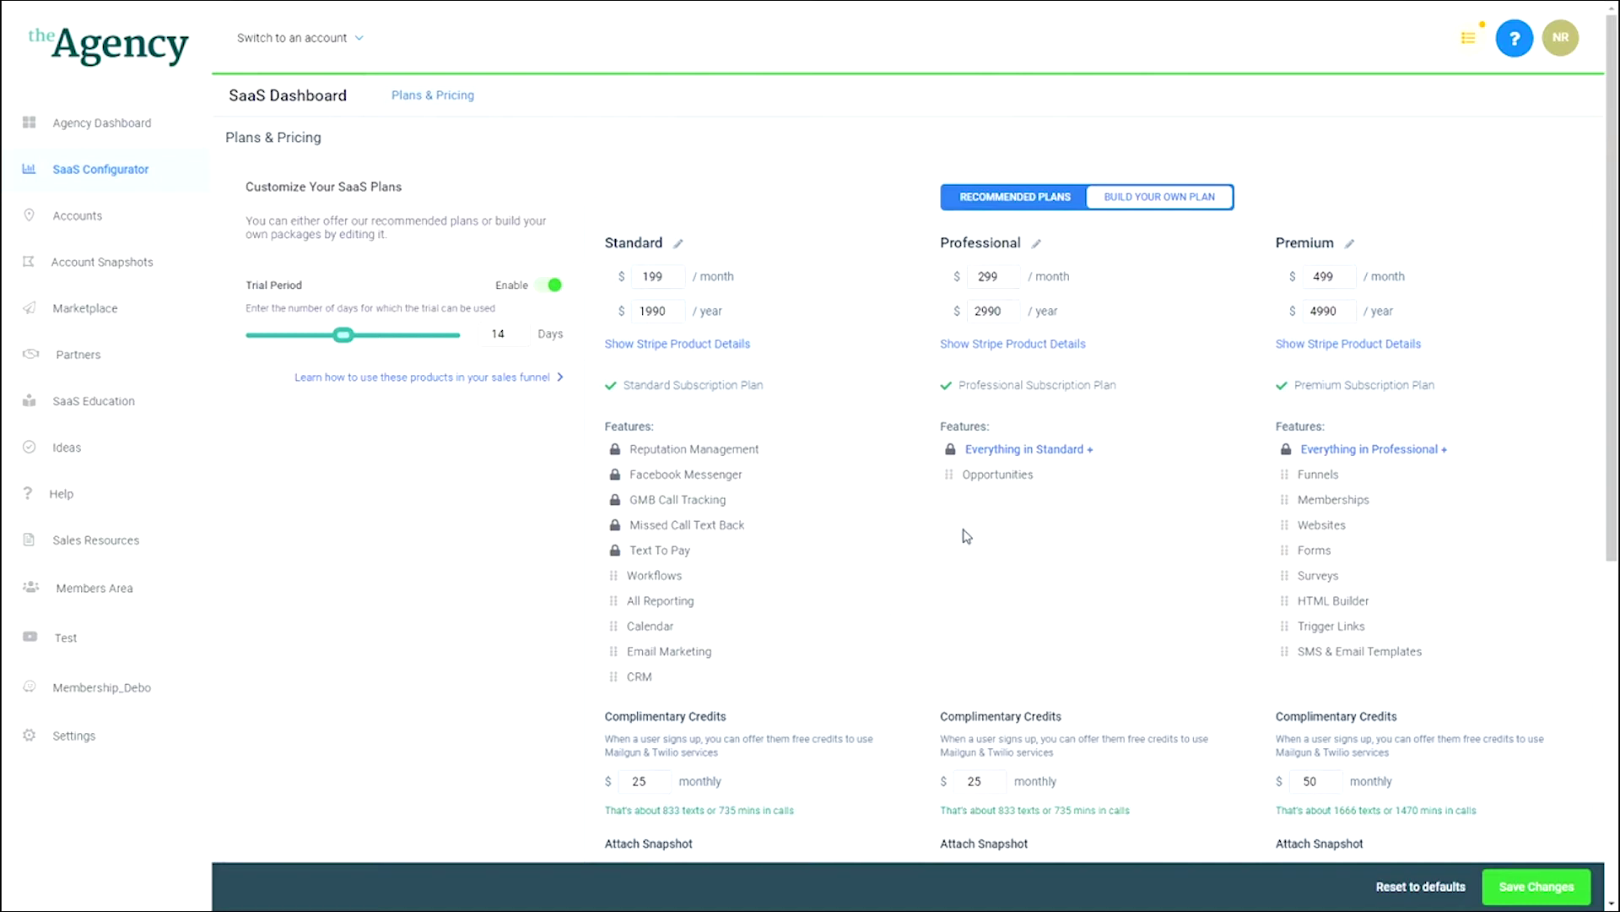
scroll(966, 535, down, 2)
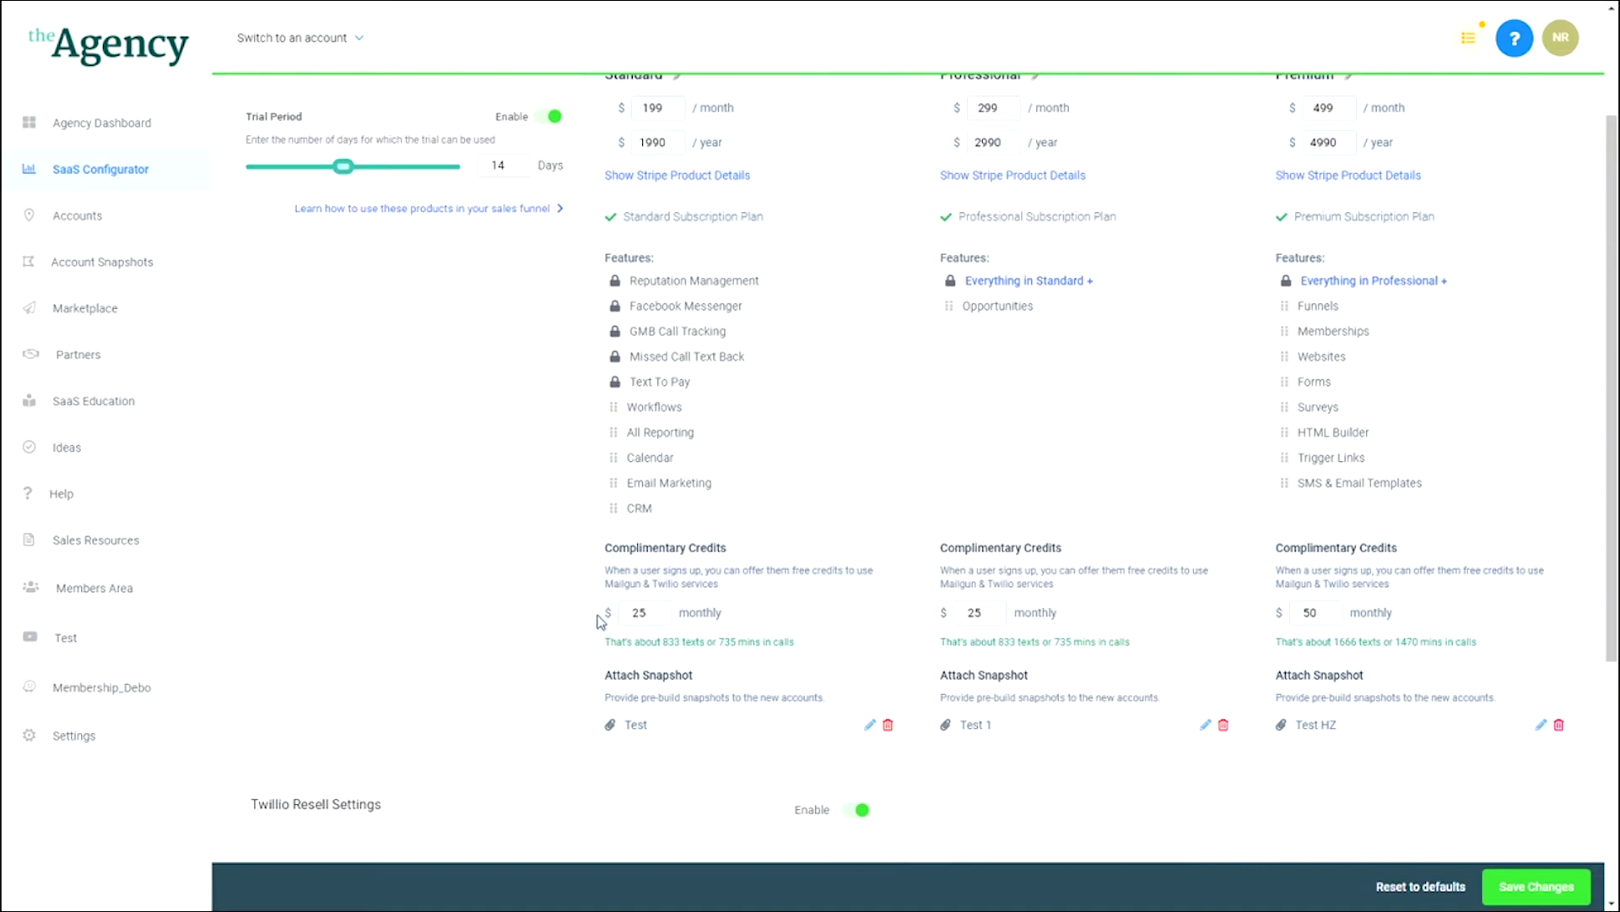
Set the Standard plan's complimentary credits to $26 monthly
click(665, 609)
click(664, 608)
click(665, 608)
click(665, 608)
click(663, 620)
scroll(722, 656, down, 1)
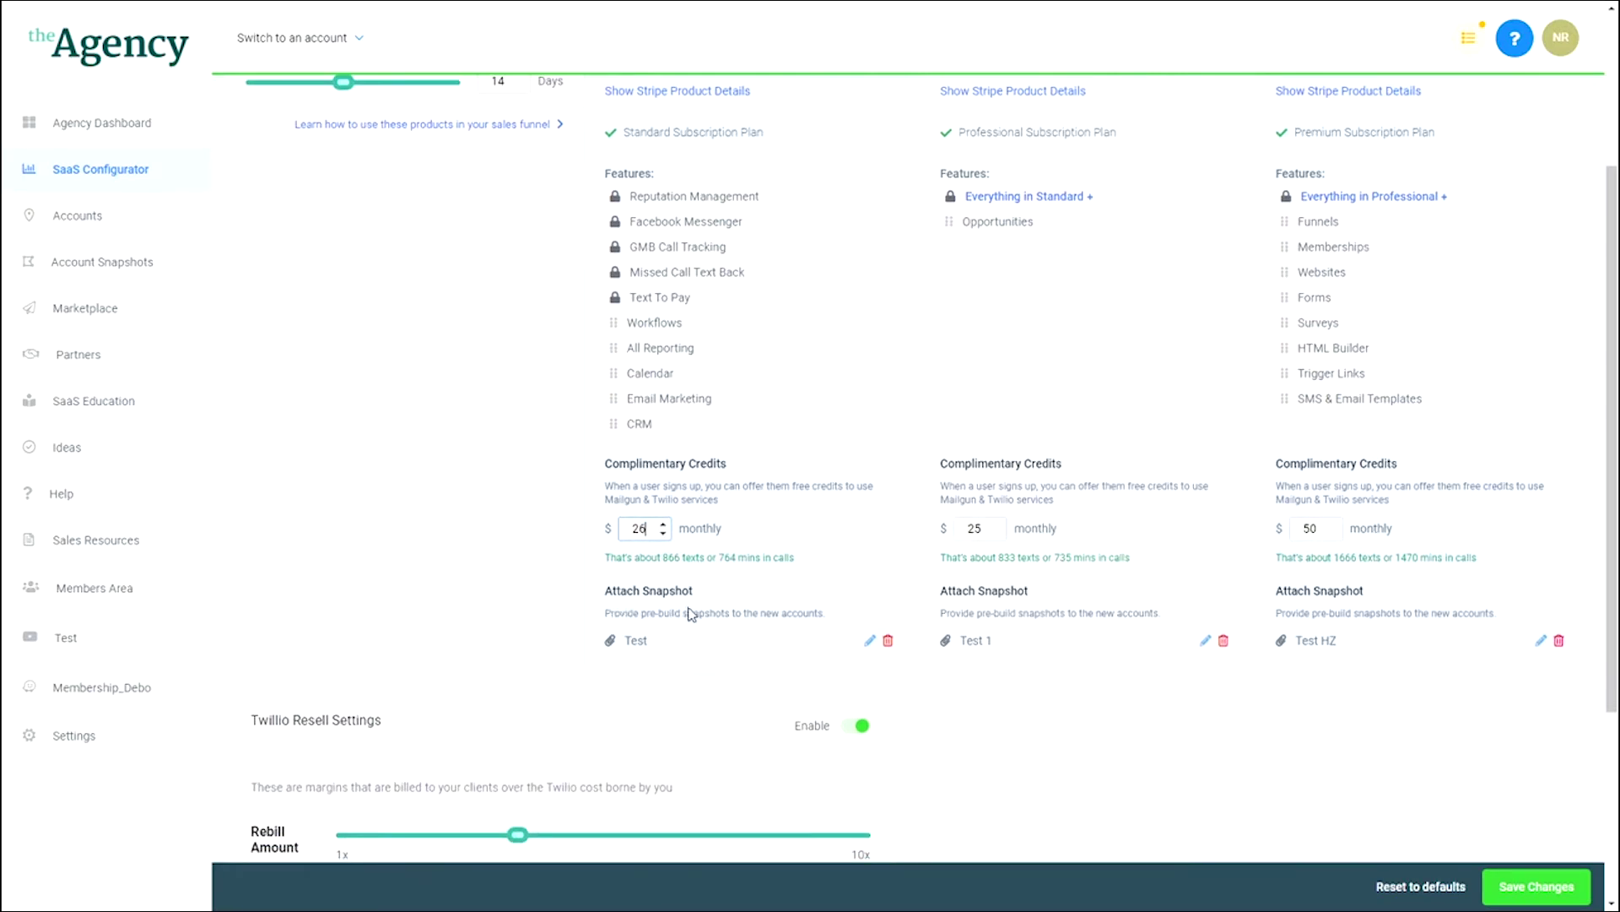
Open the Standard plan's snapshot picker and close it without changes
click(869, 641)
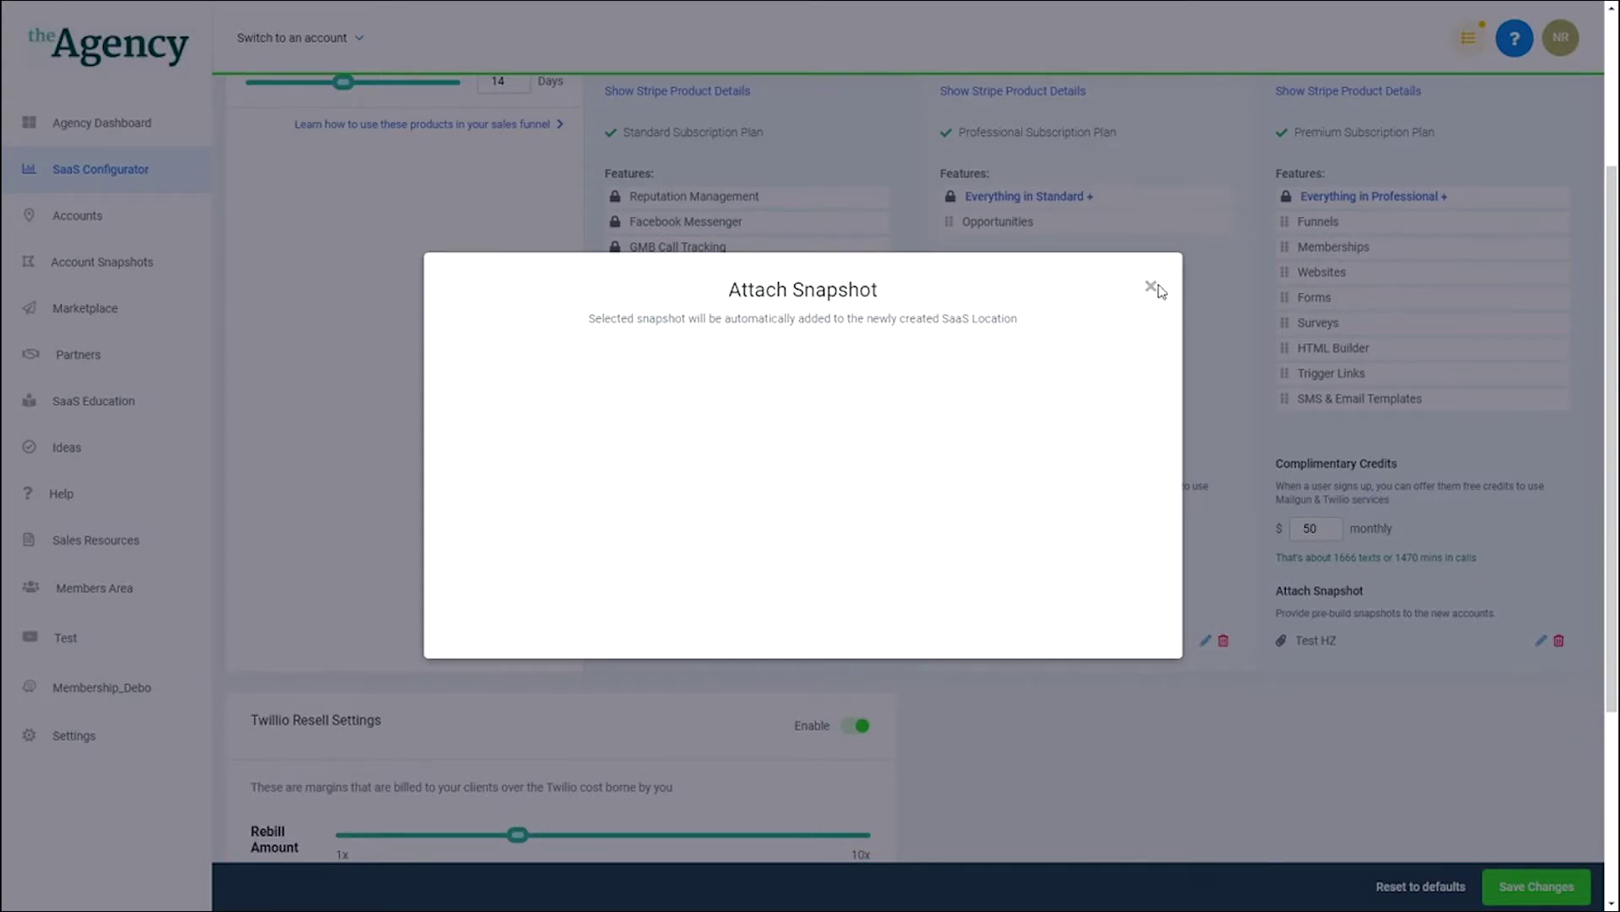
click(1150, 50)
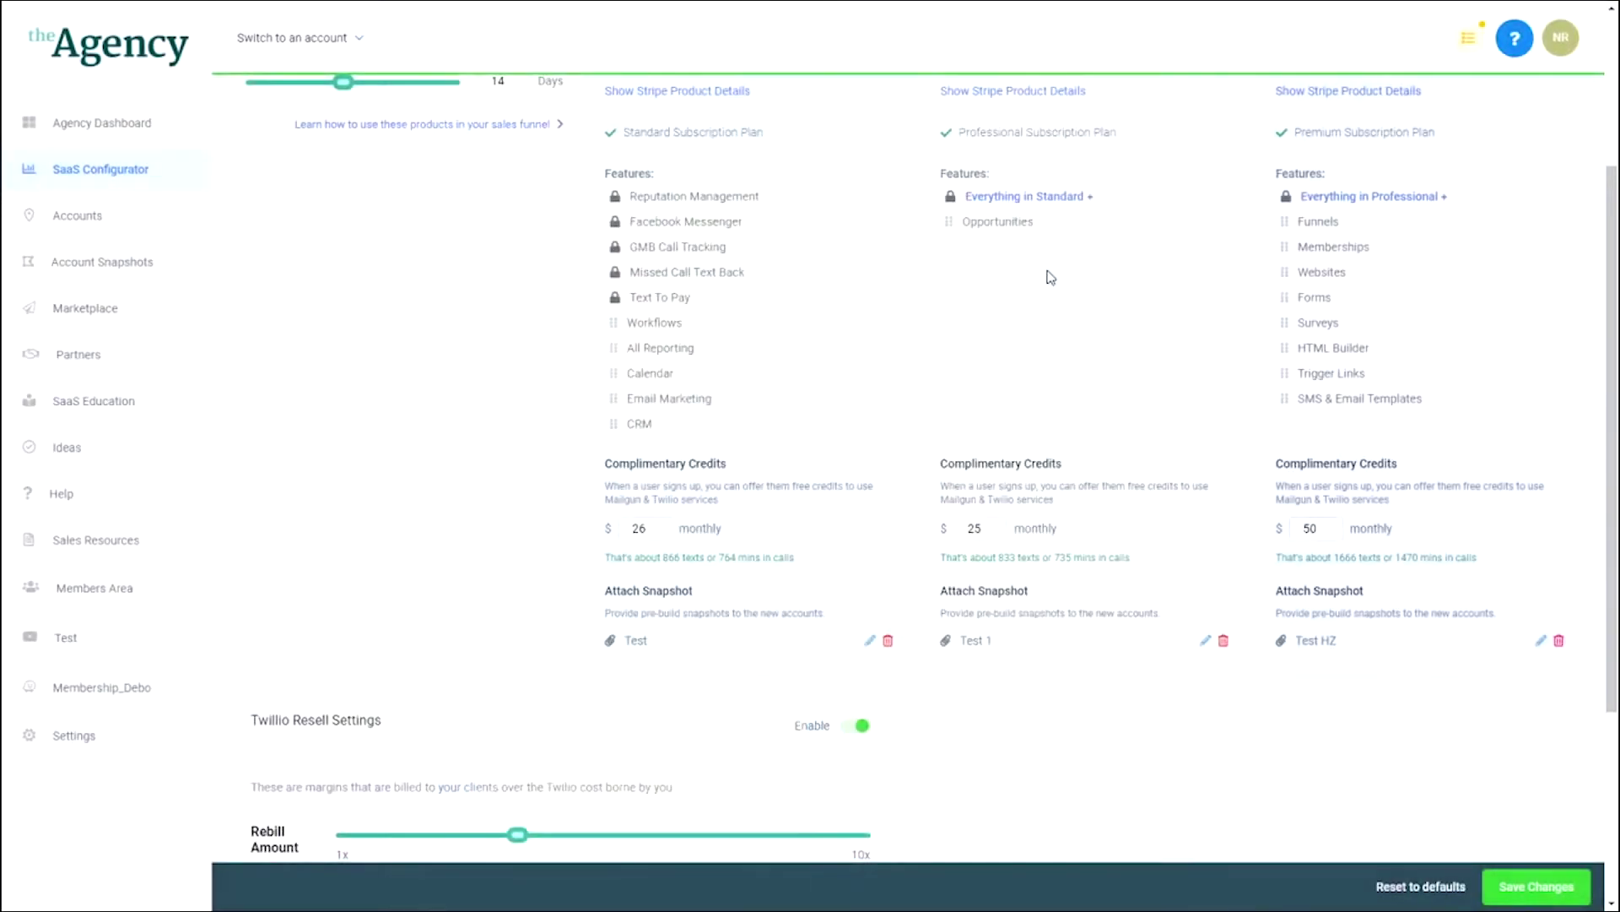
scroll(880, 462, down, 3)
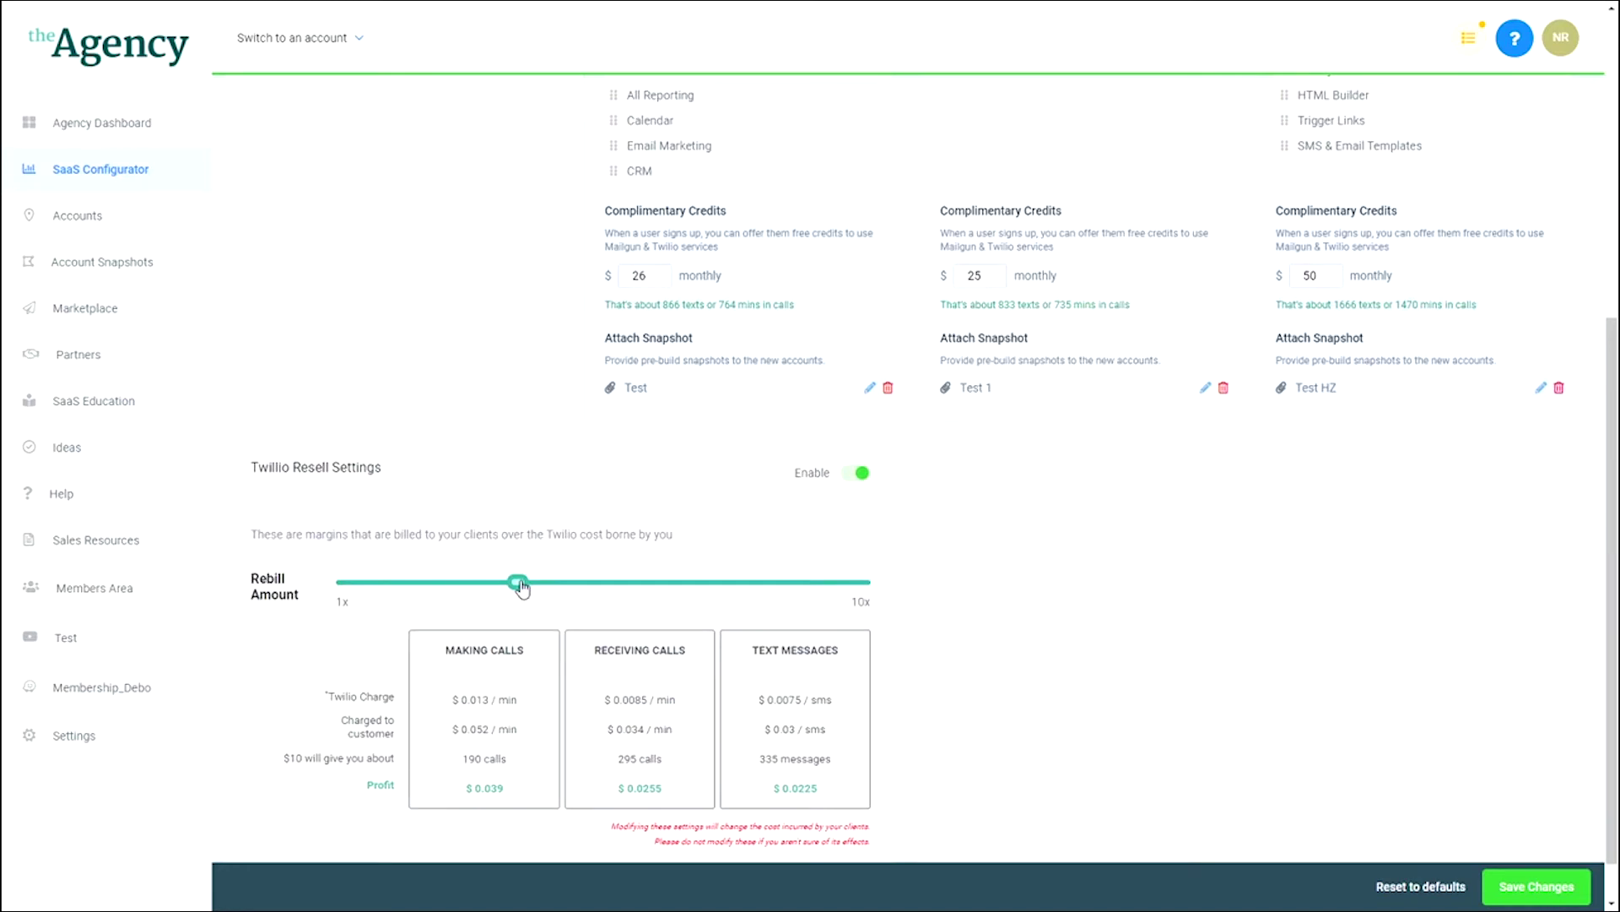
drag(523, 588, 520, 590)
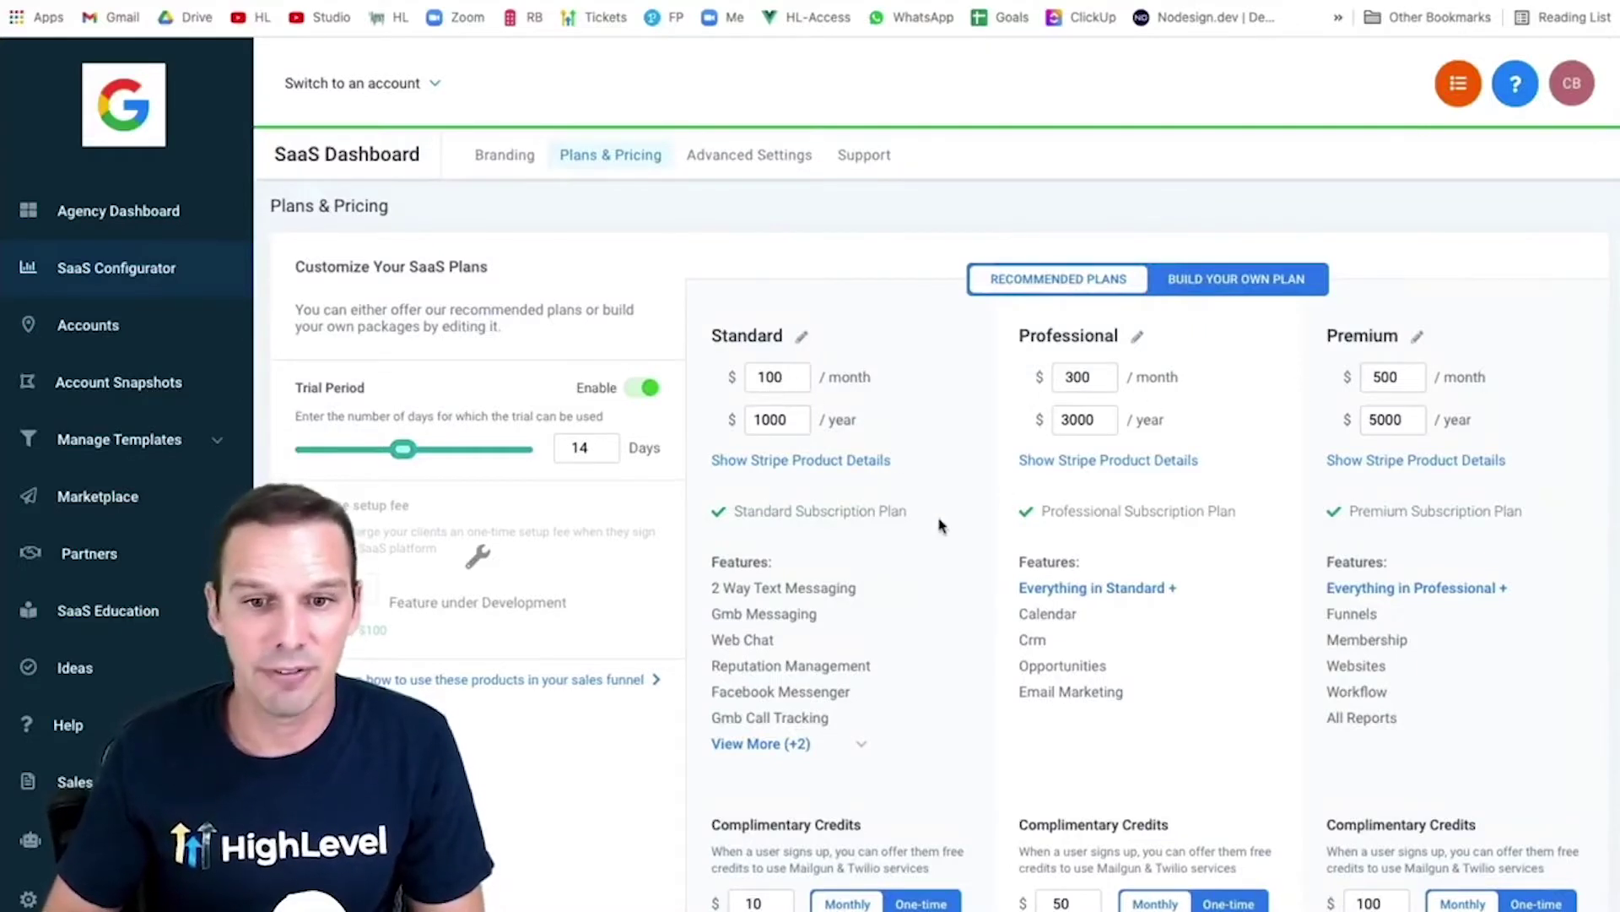
Show the Standard plan's Stripe product details
scroll(941, 524, down, 2)
scroll(941, 524, up, 2)
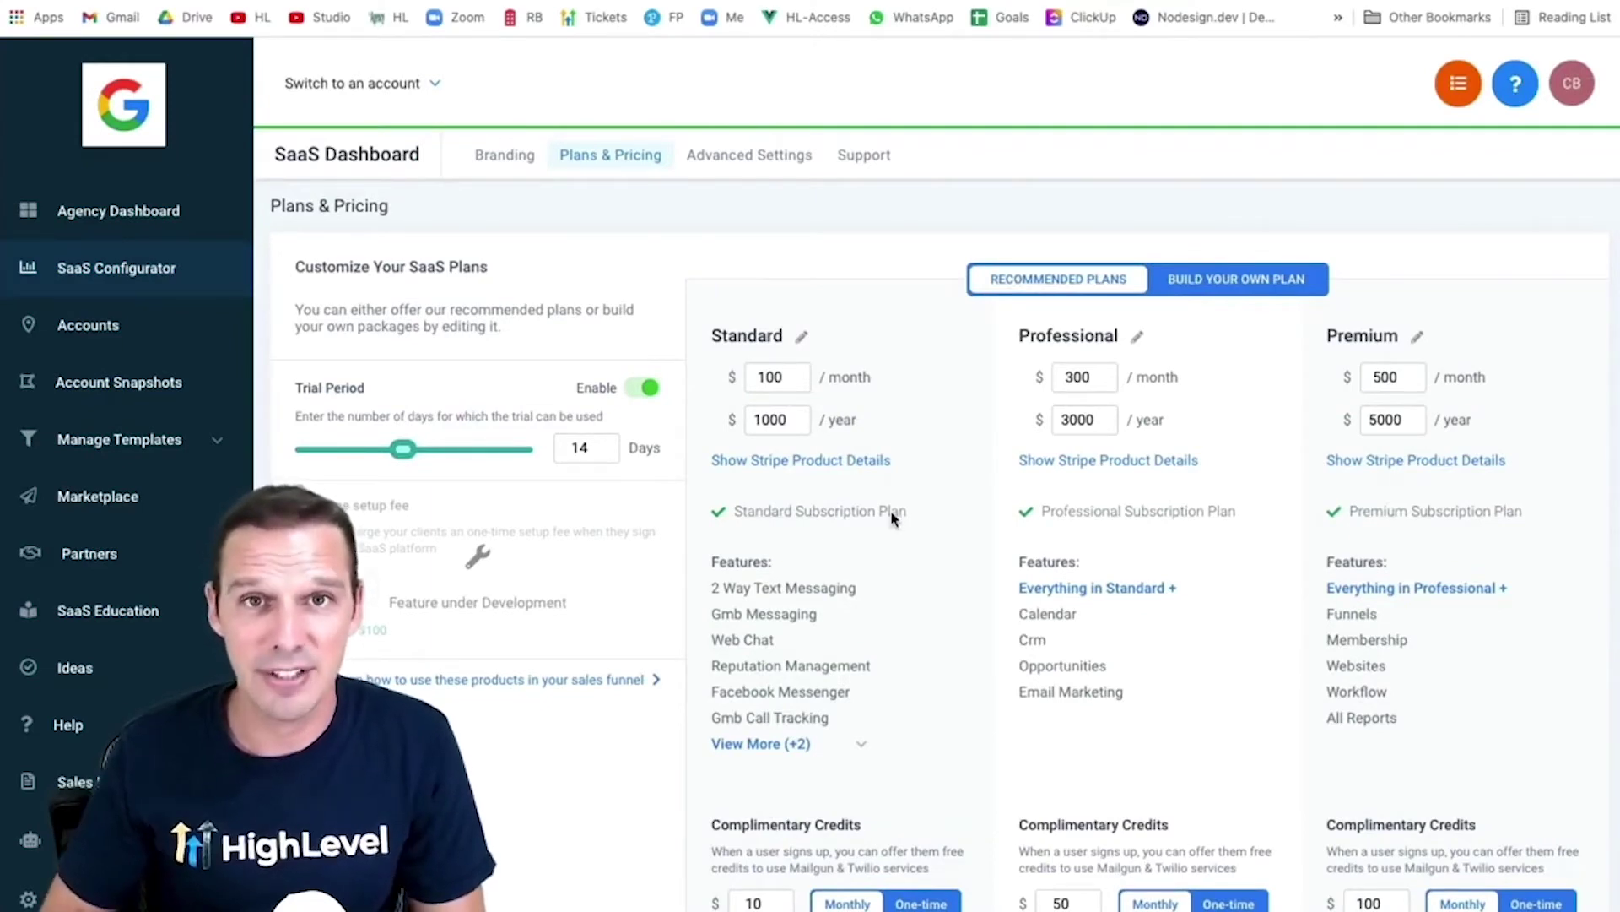
click(809, 463)
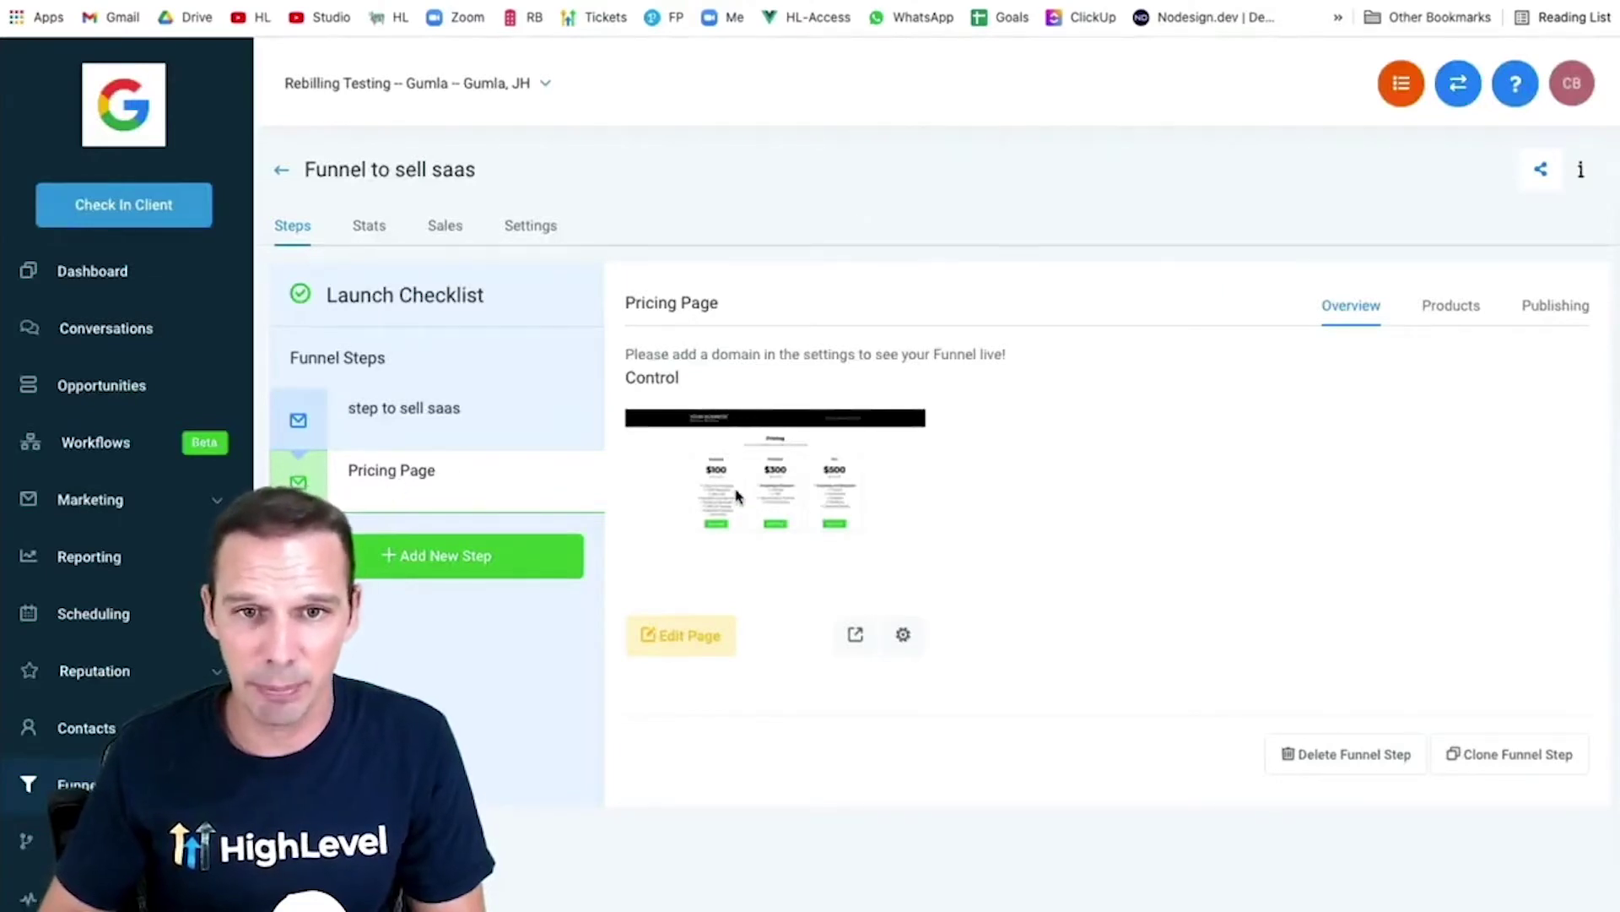
Add a subscription product on the Pricing Page linked to the Standard $100/month Stripe plan
click(1451, 317)
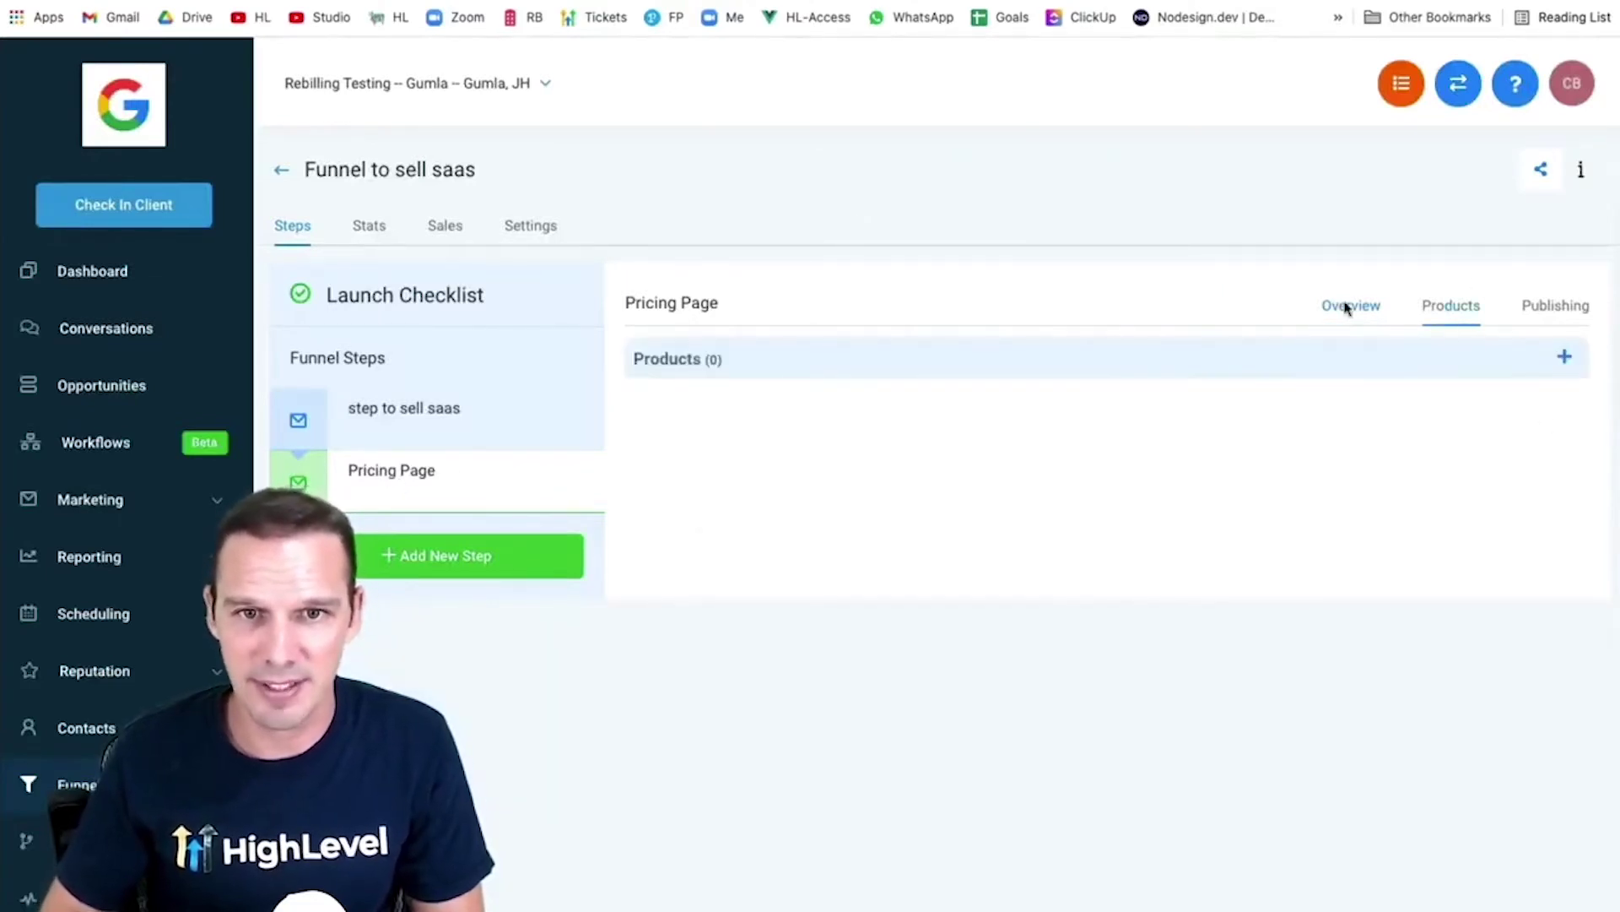
click(1555, 365)
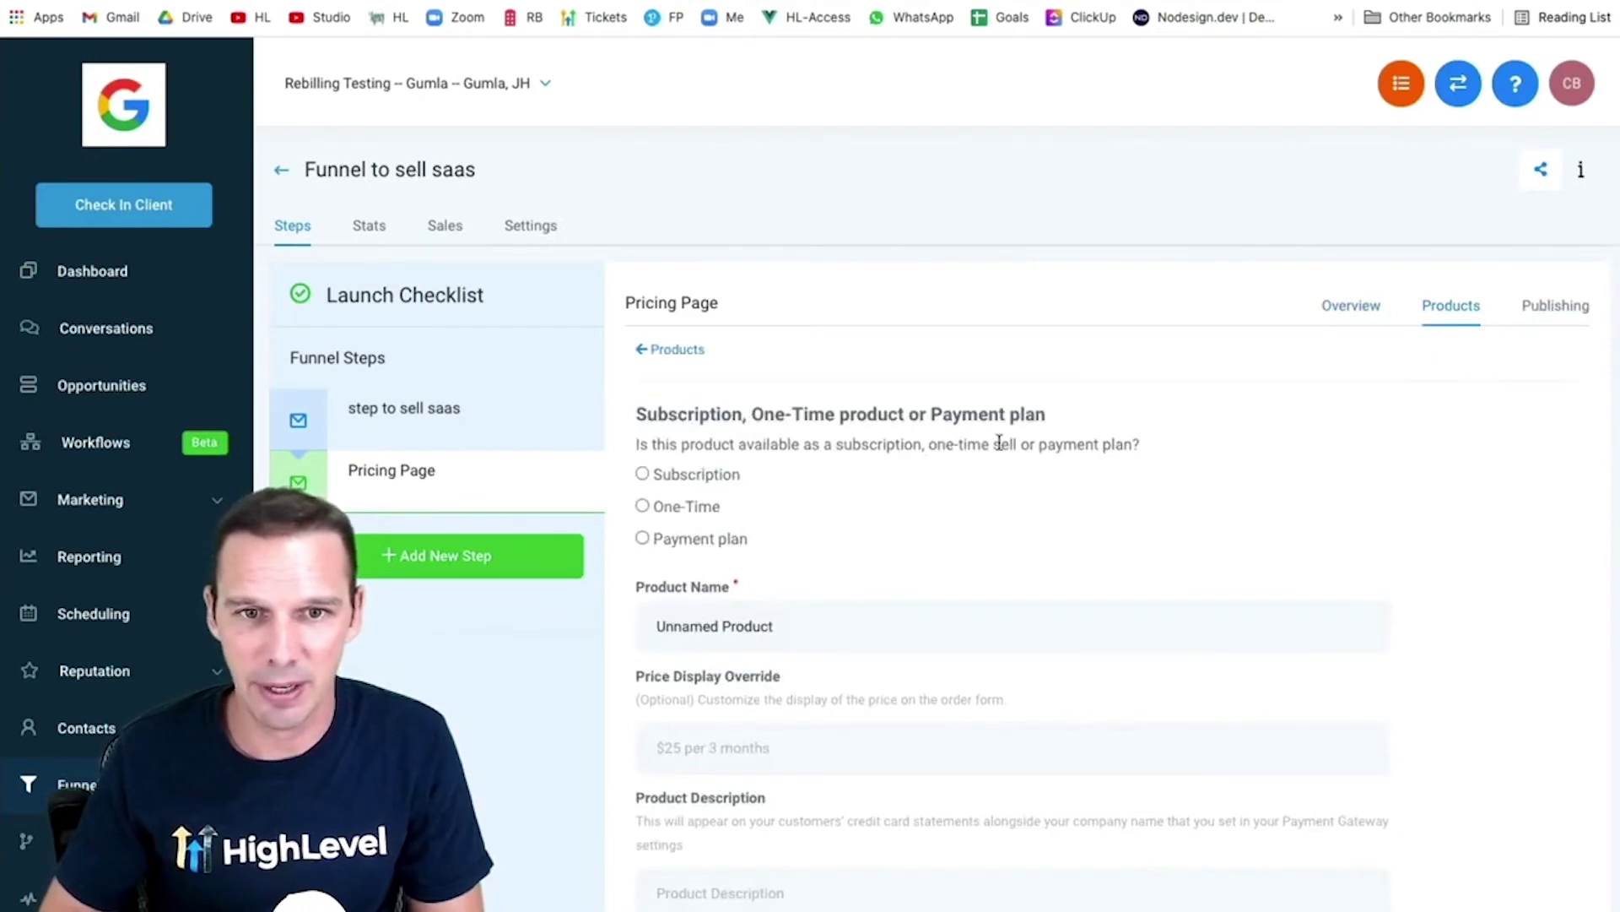
click(671, 471)
scroll(944, 627, down, 2)
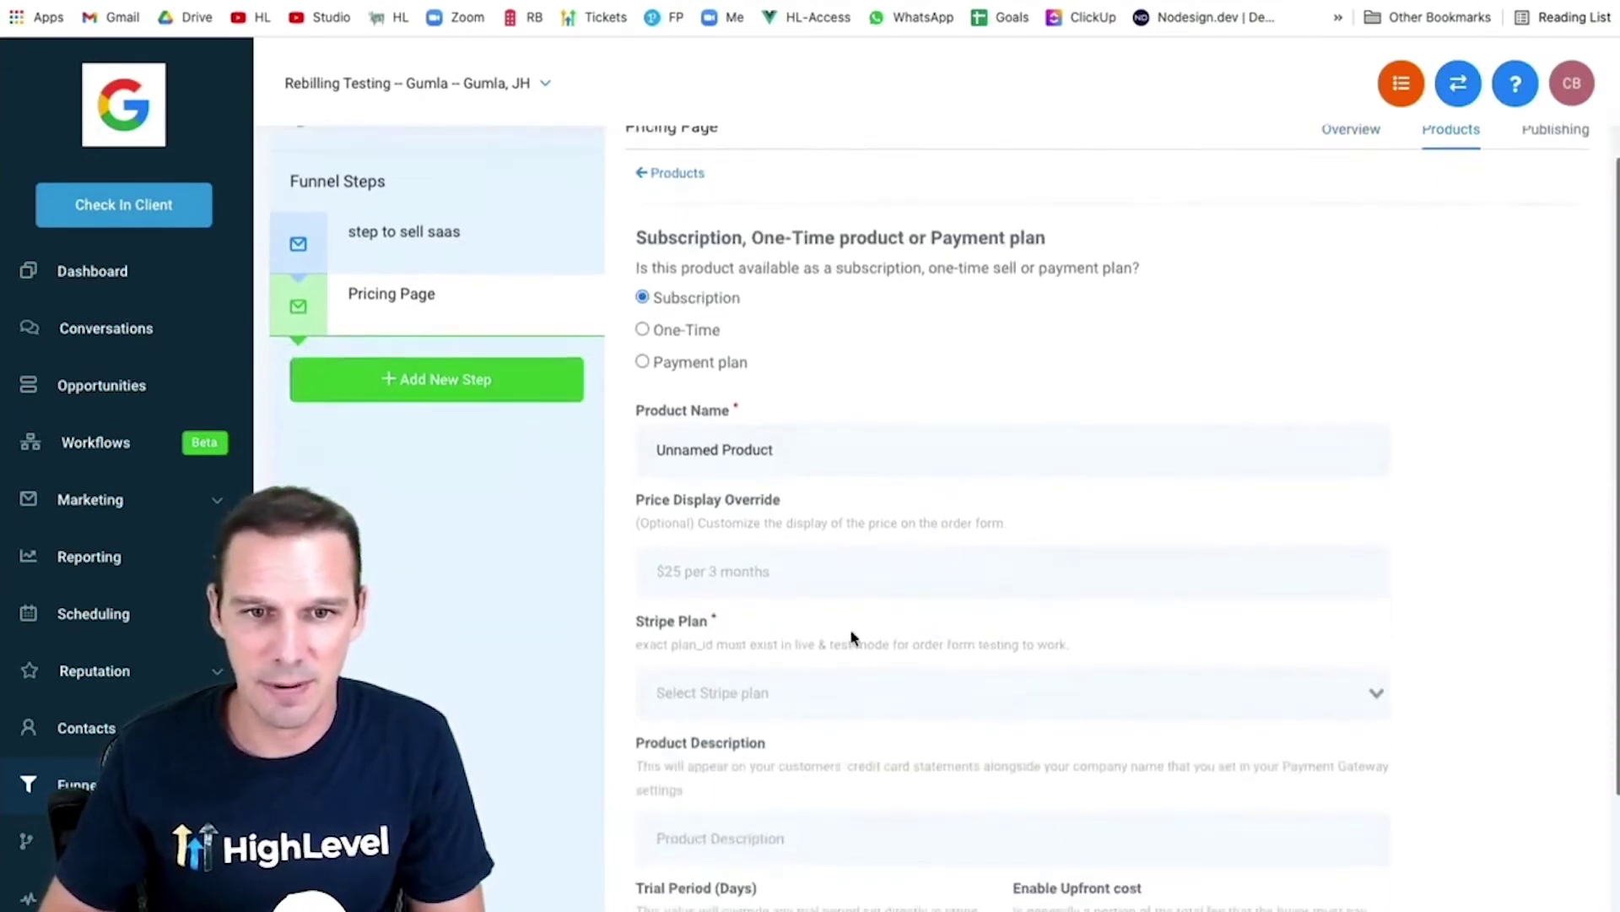
click(696, 694)
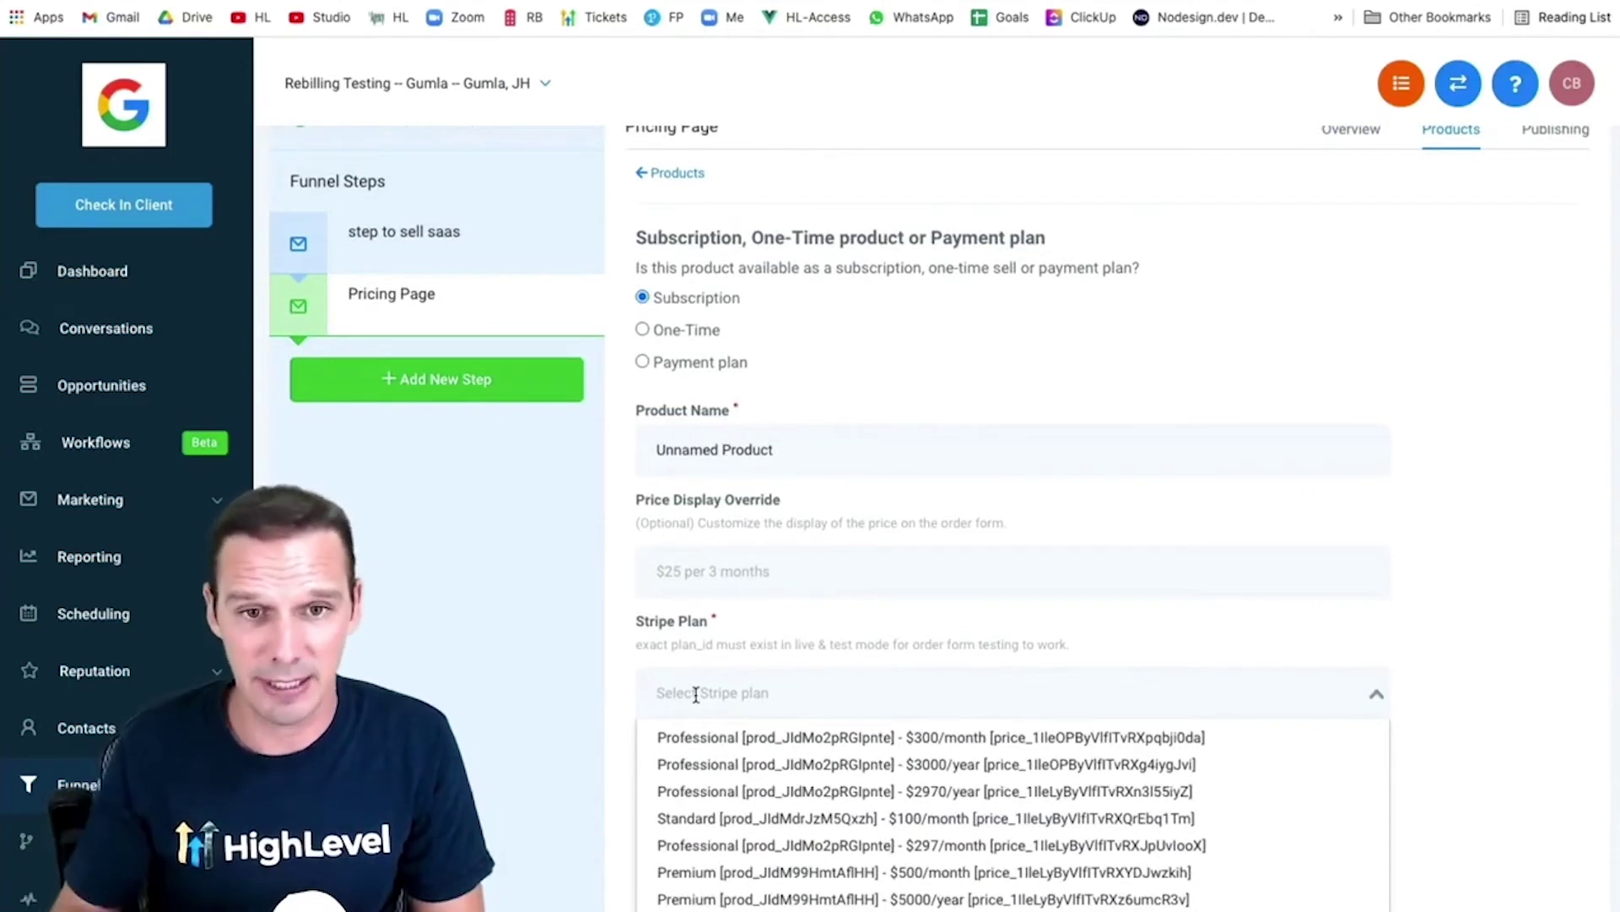
text(price_1IleLyByVlfITvRXQrEbq1Tm)
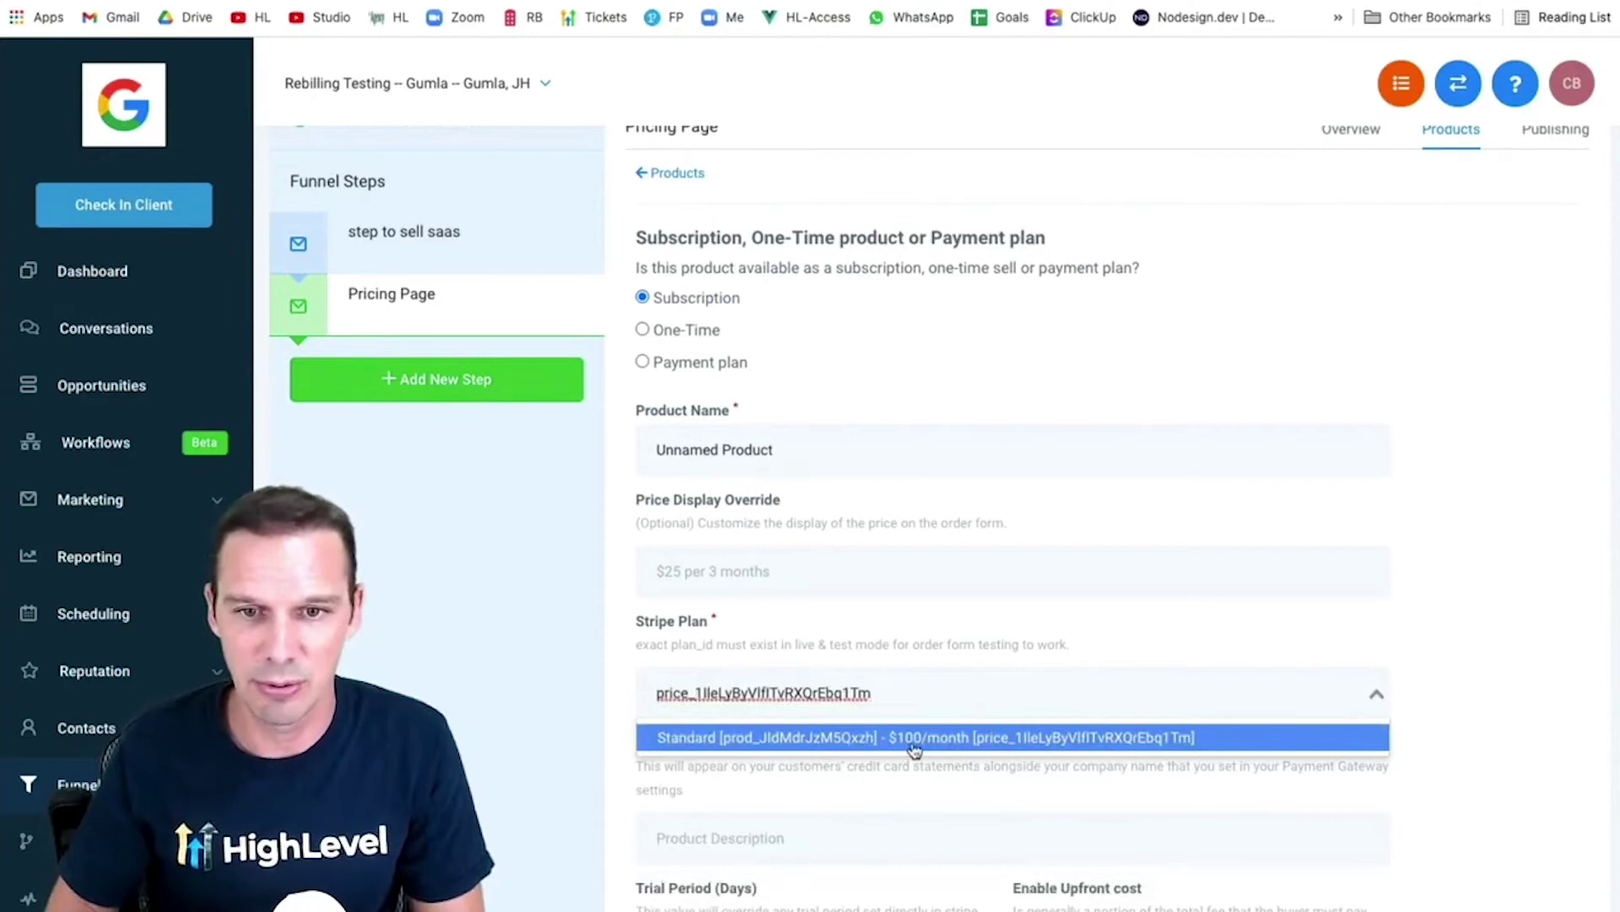
click(942, 741)
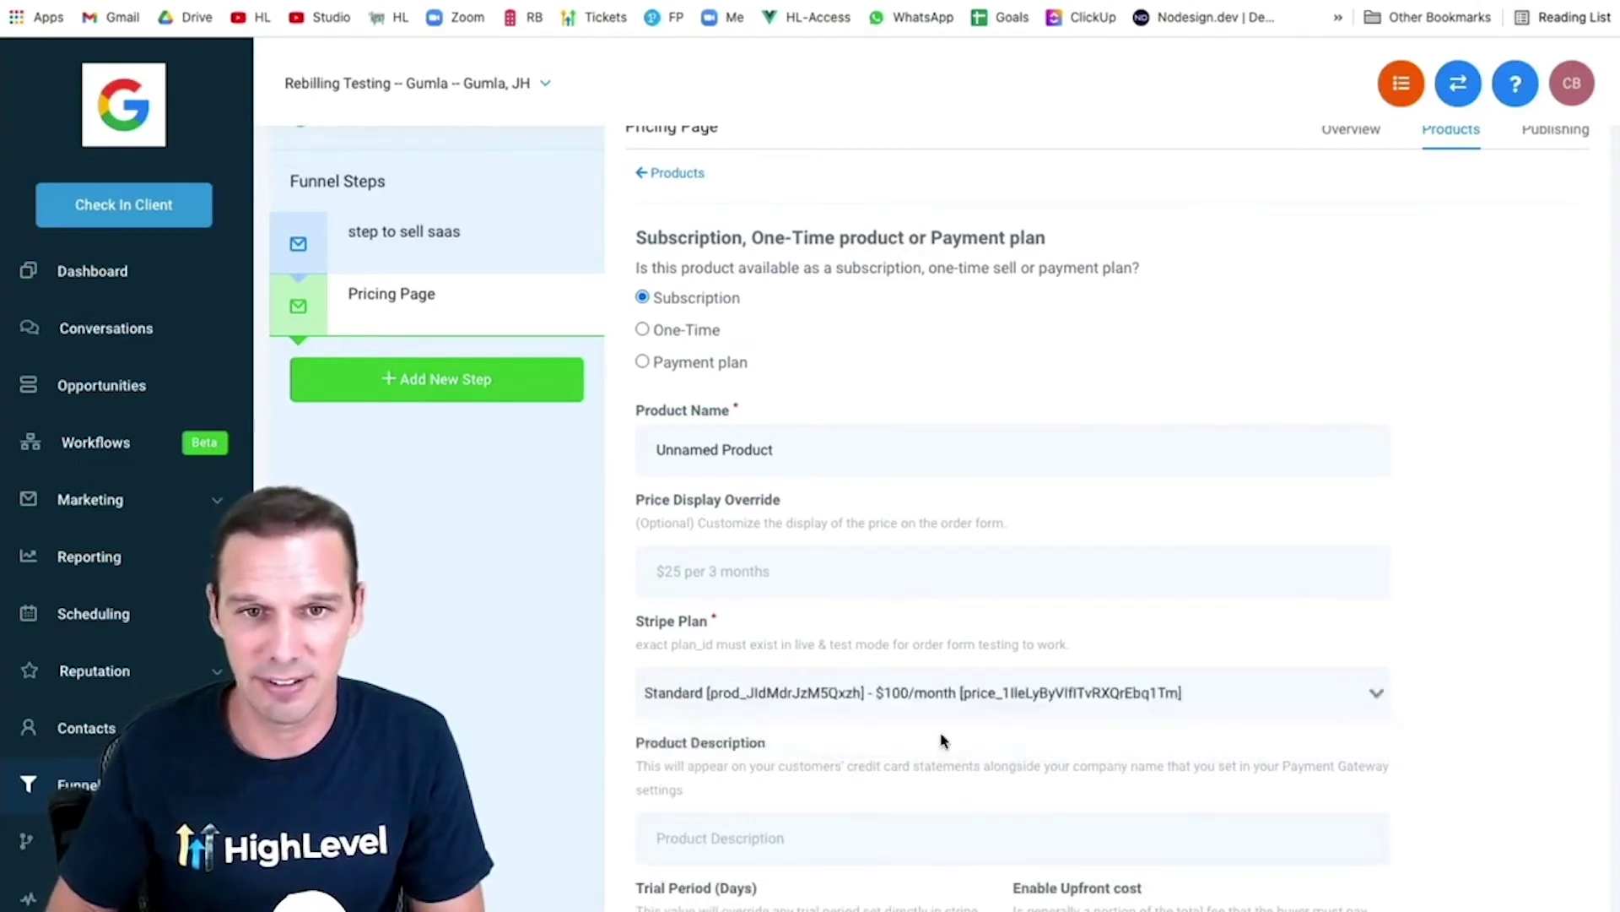
Name the product $100/monthly, reuse that name as its description, save, and view the overview
triple_click(696, 434)
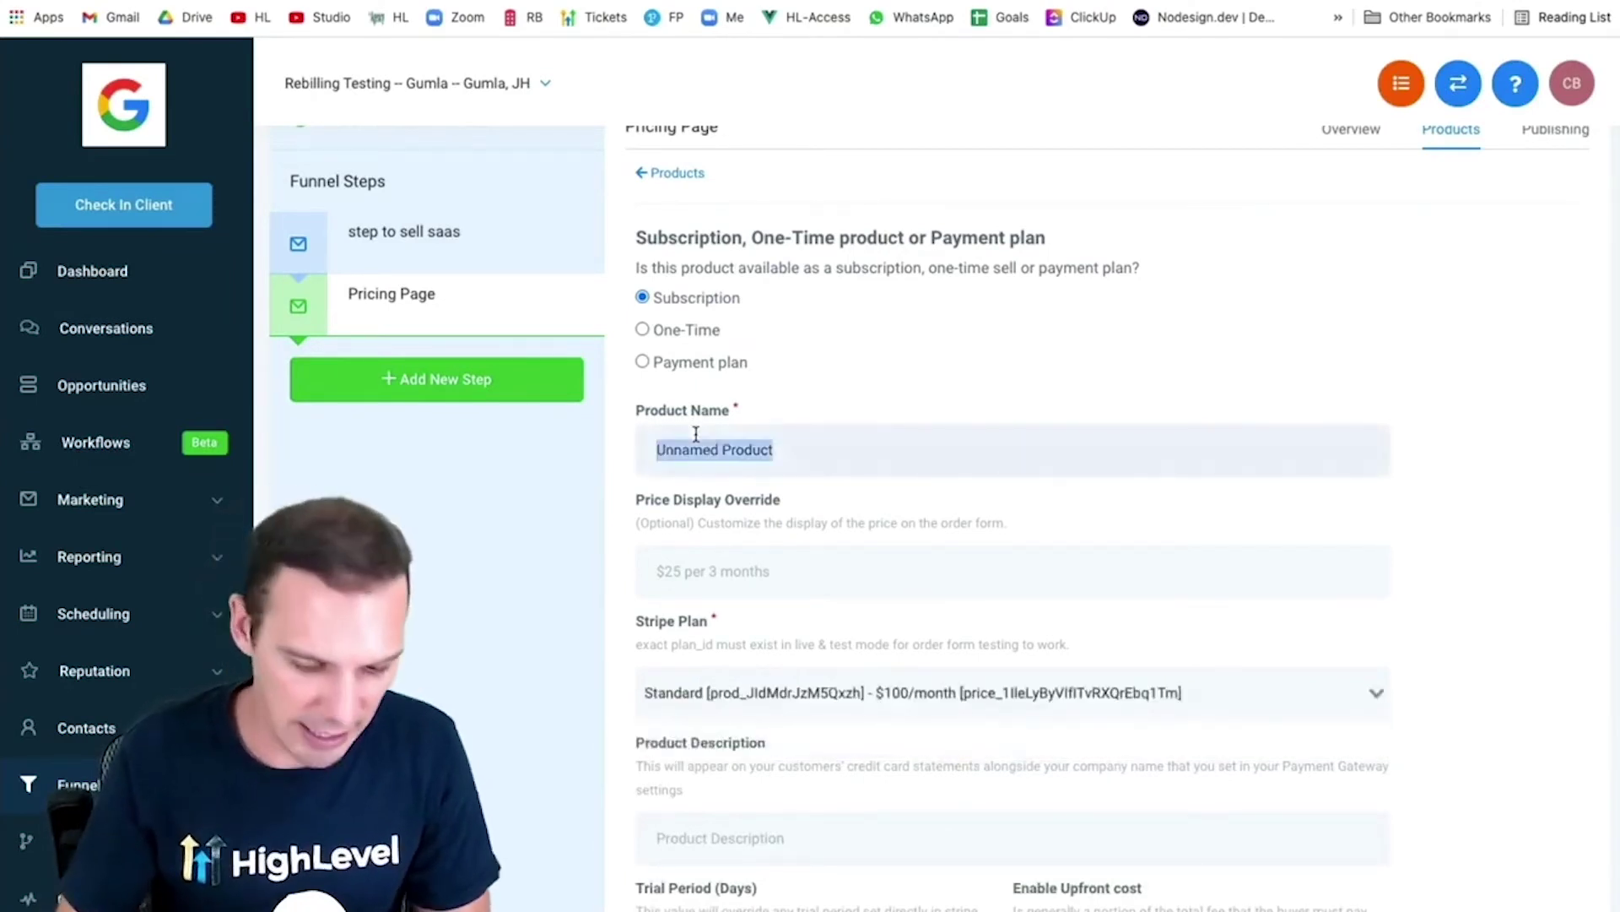
text($100/mon)
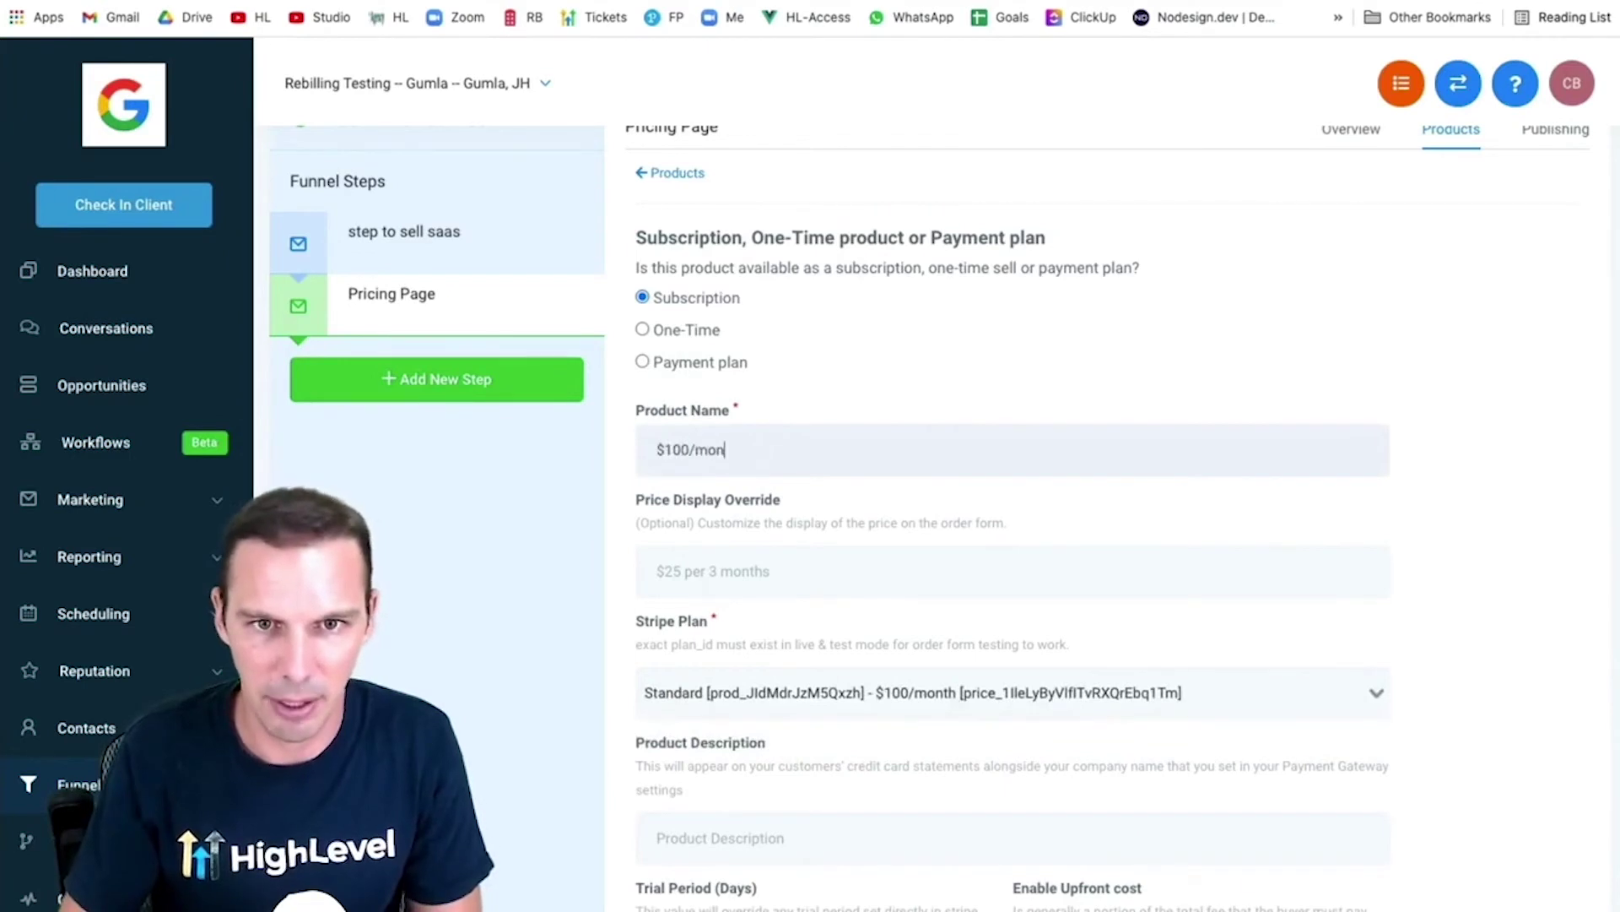
text(thly)
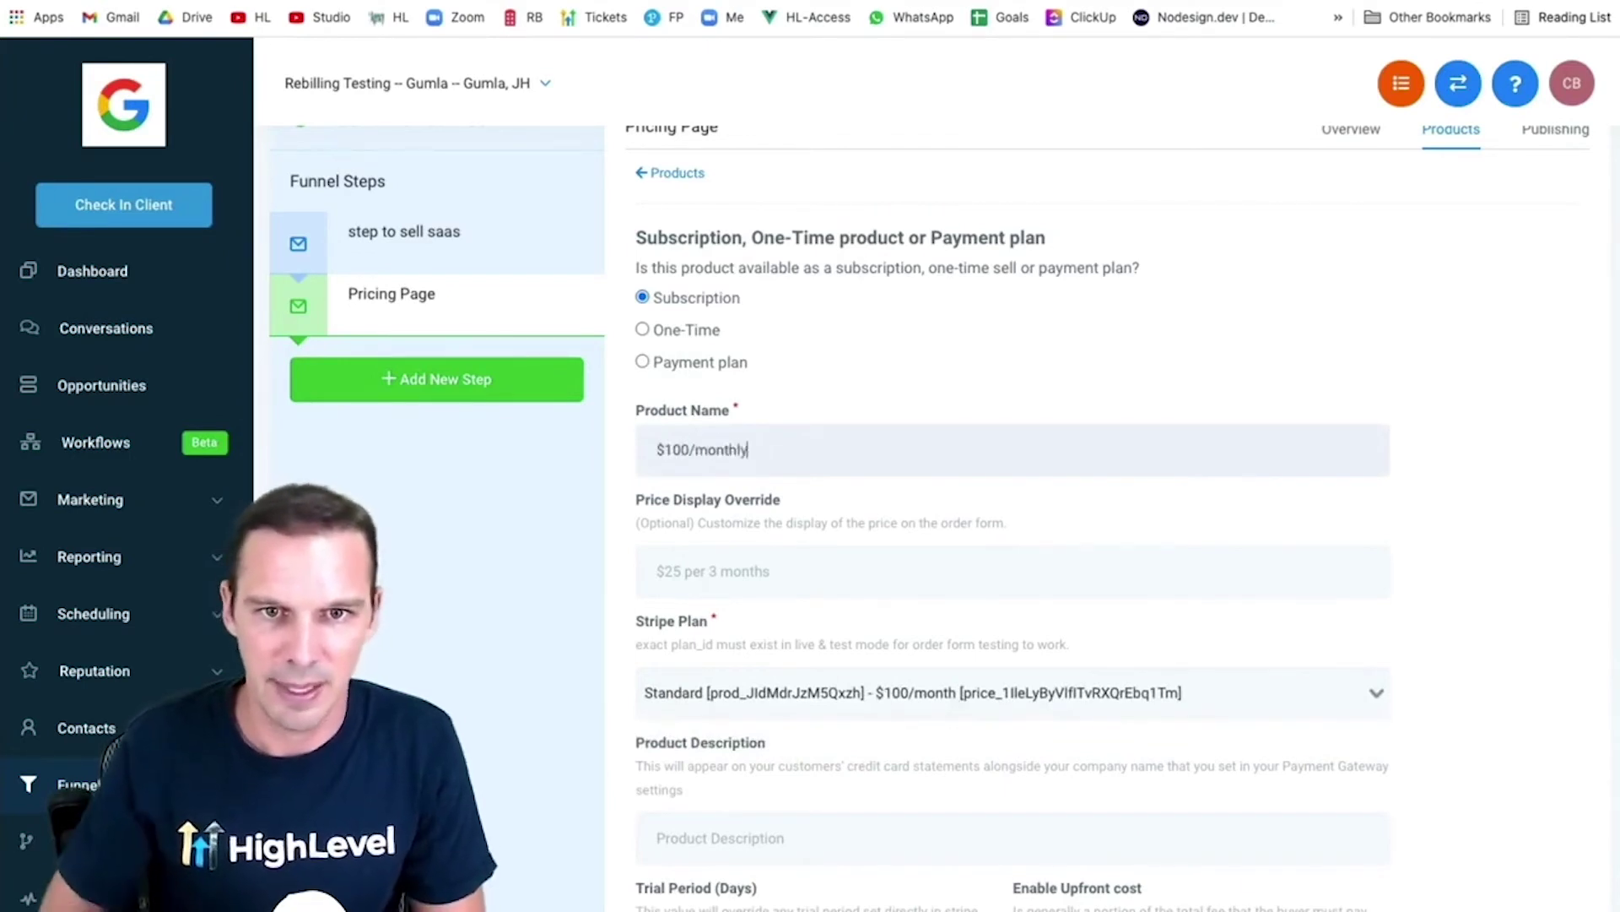
triple_click(680, 436)
key(super+c)
click(682, 838)
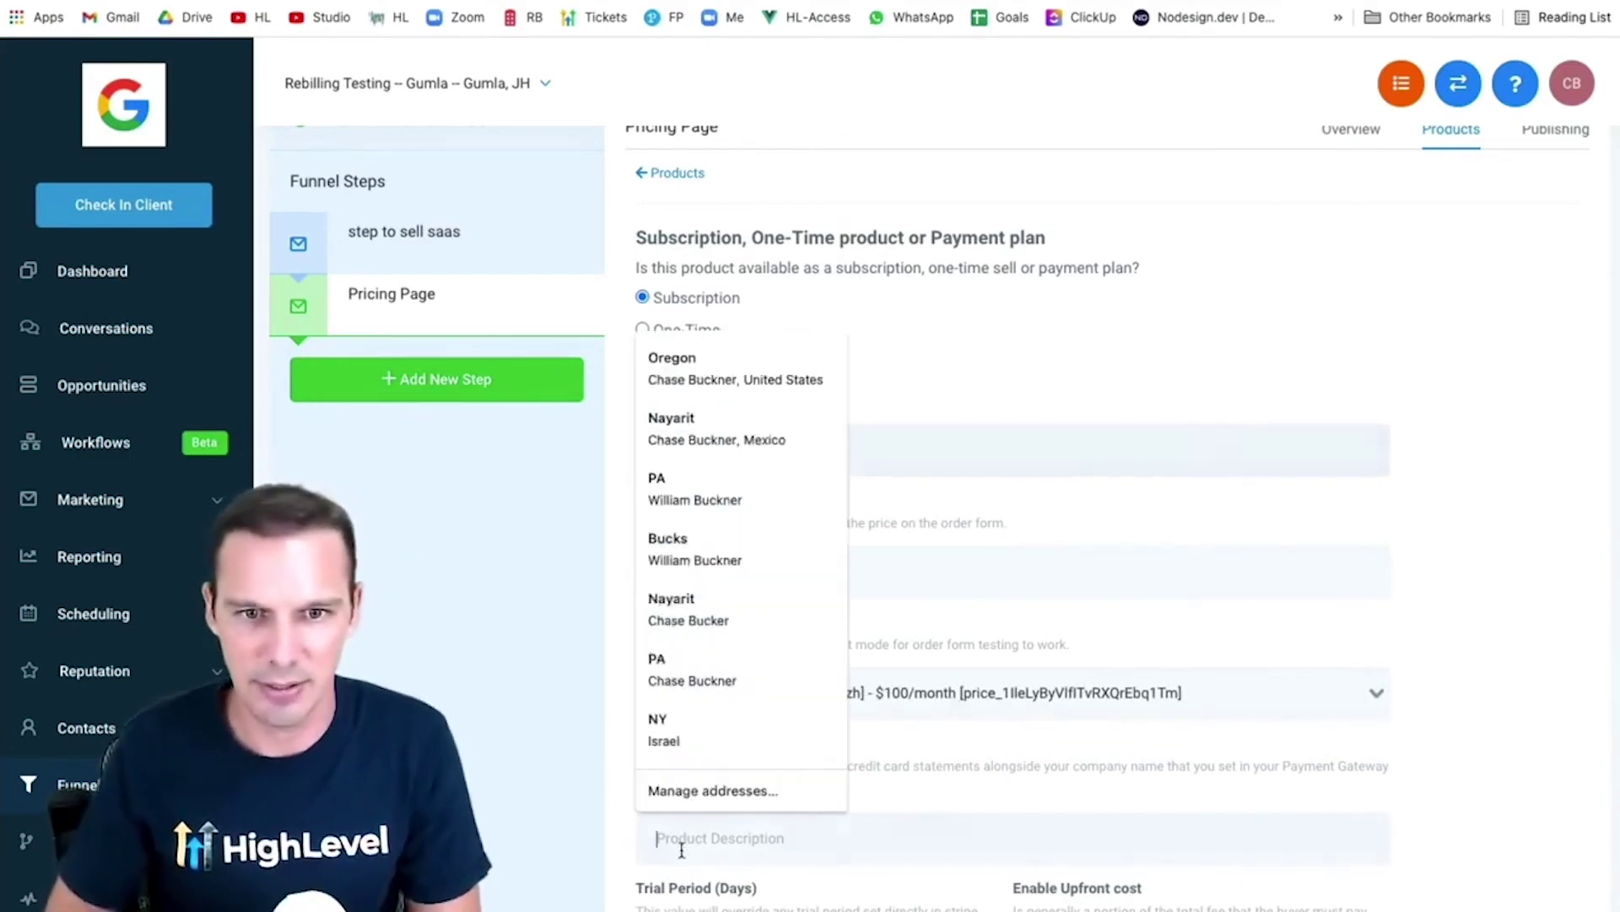
key(super+v)
scroll(734, 852, down, 4)
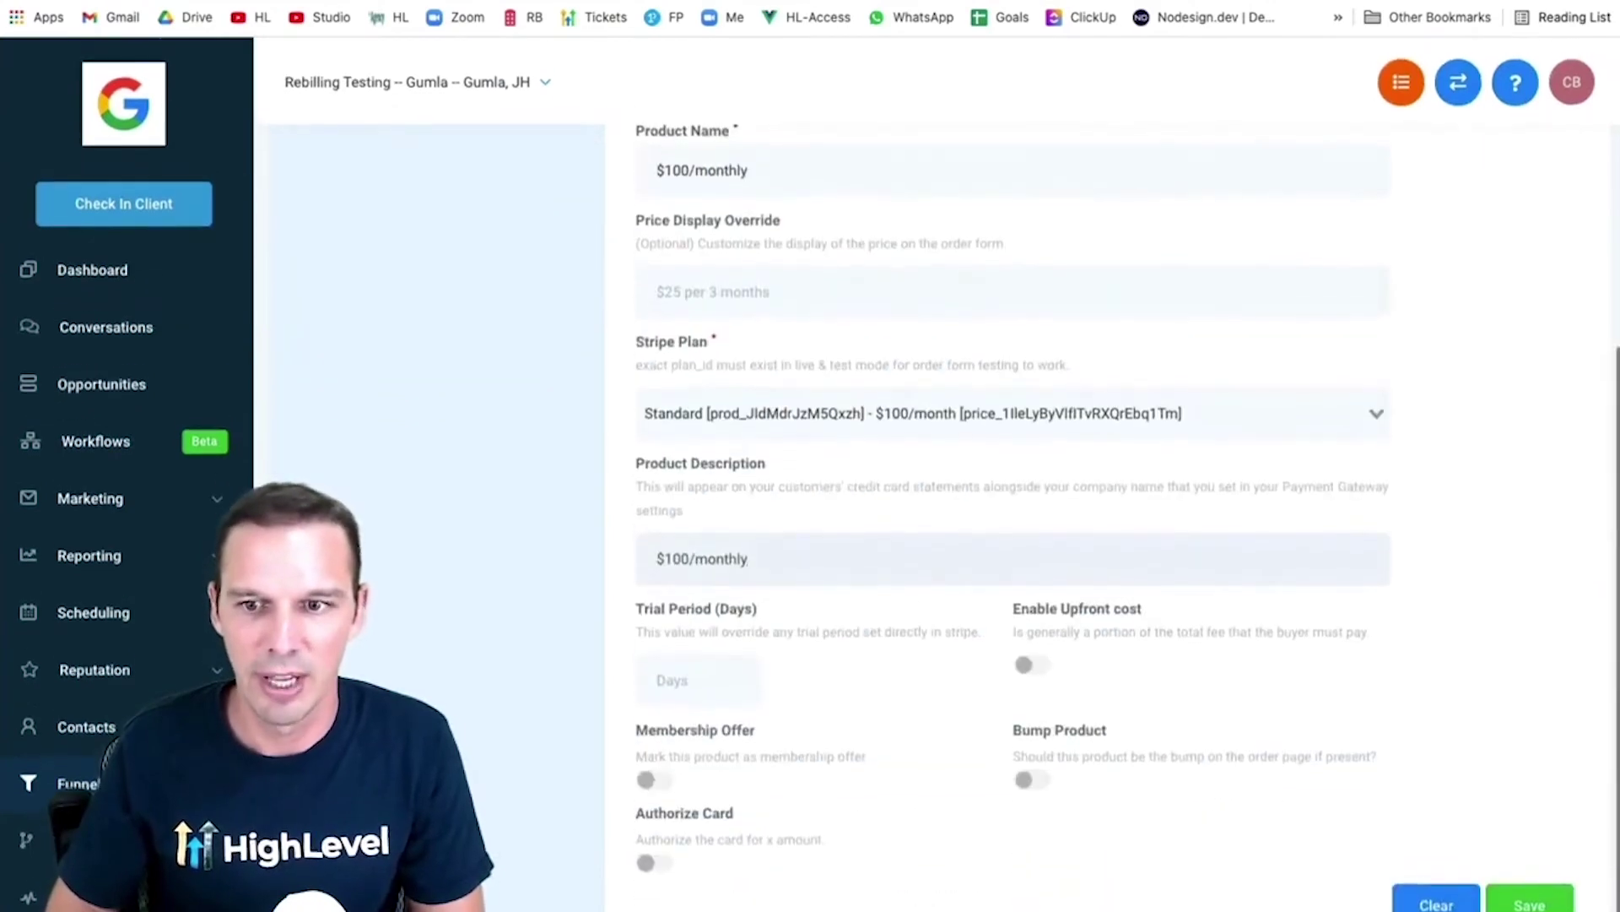
click(1529, 903)
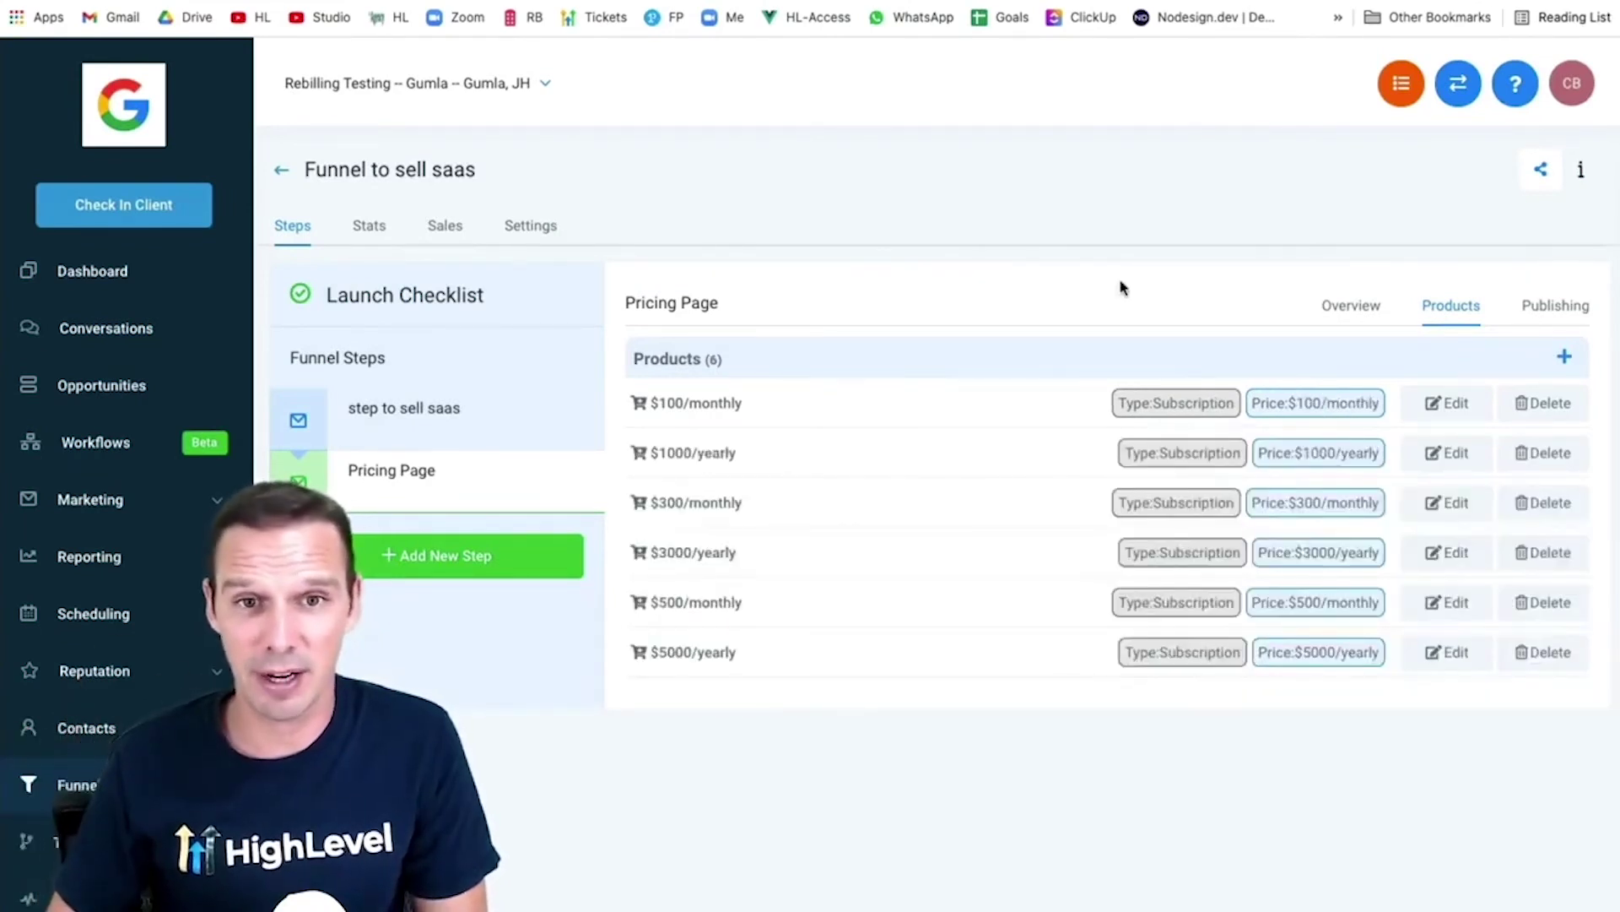
mouse_move(534, 489)
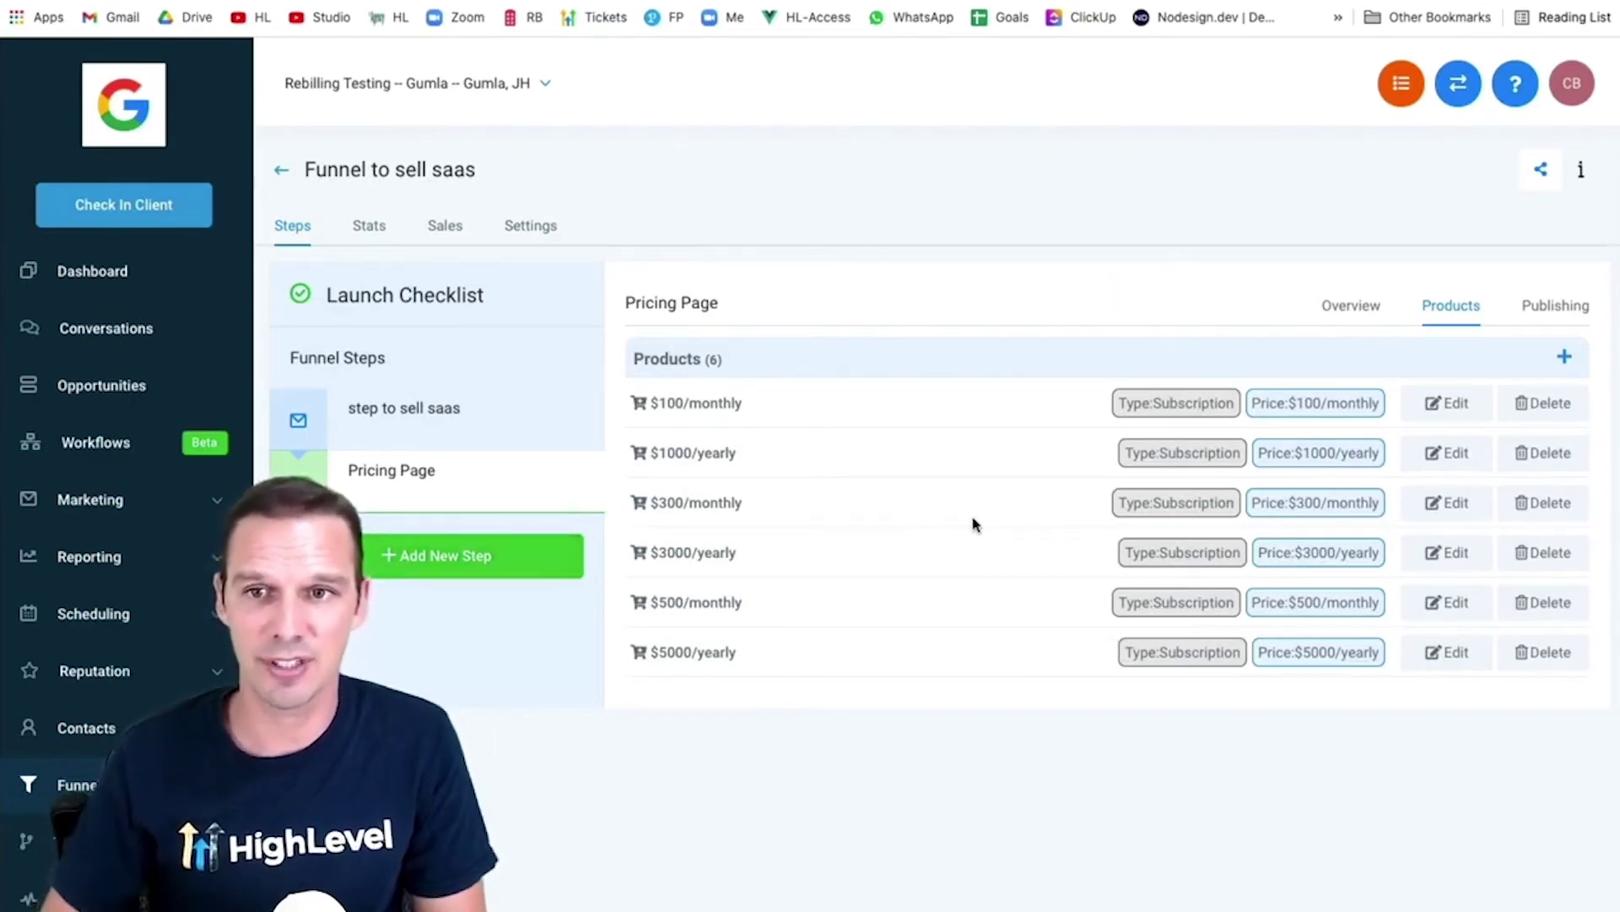
click(1358, 314)
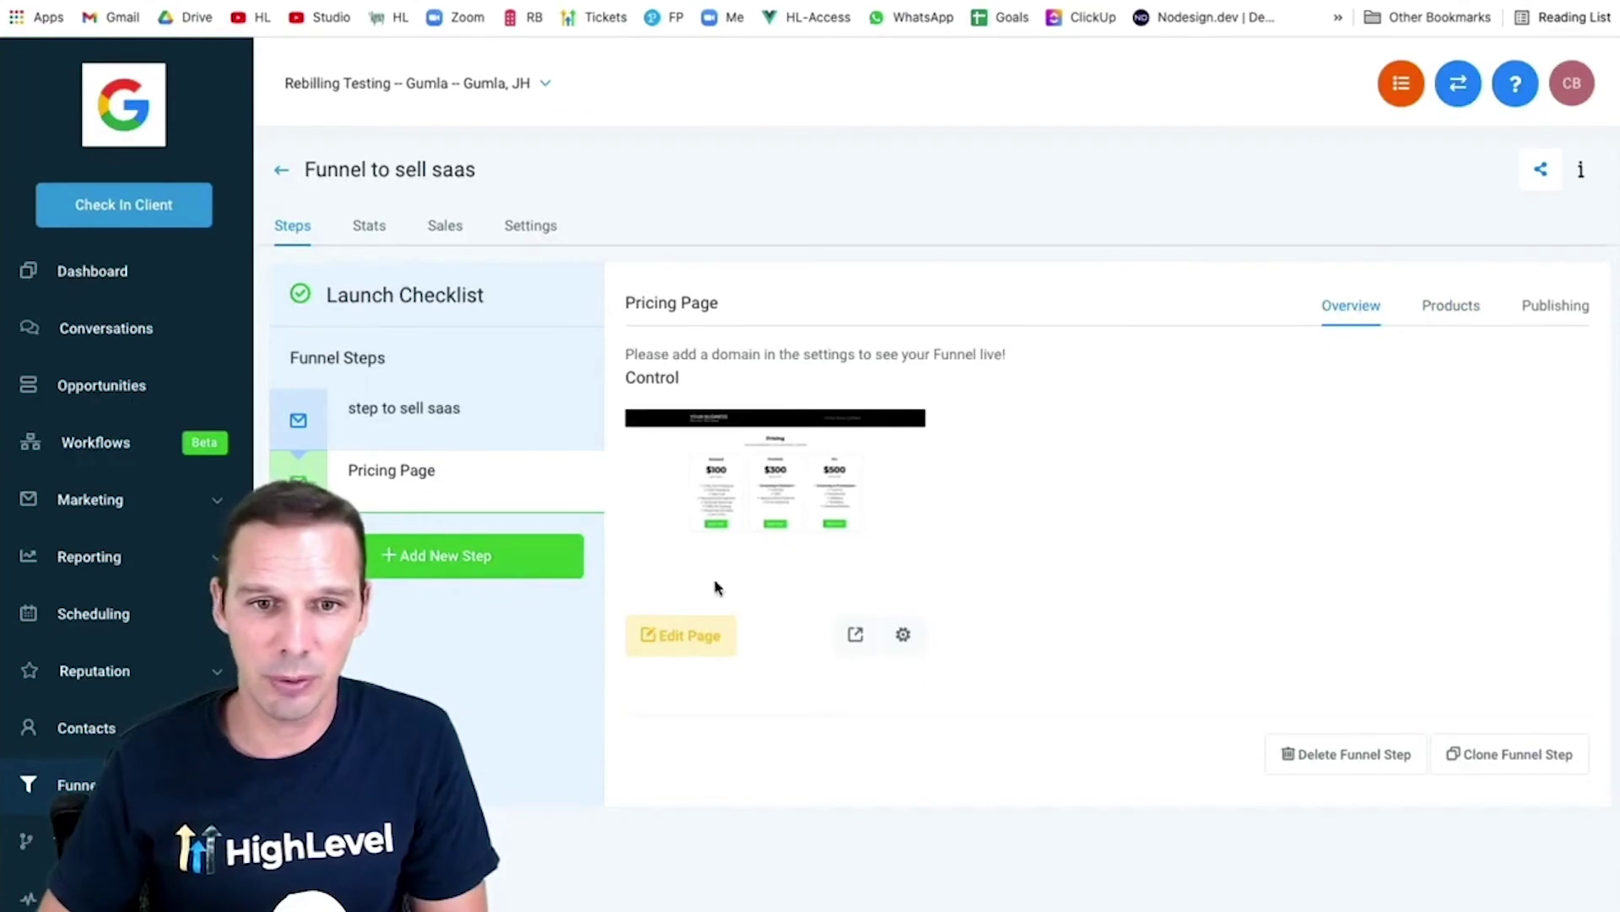
Add a popup with a one-column row holding a 2 Step Order form, then save the page
click(692, 645)
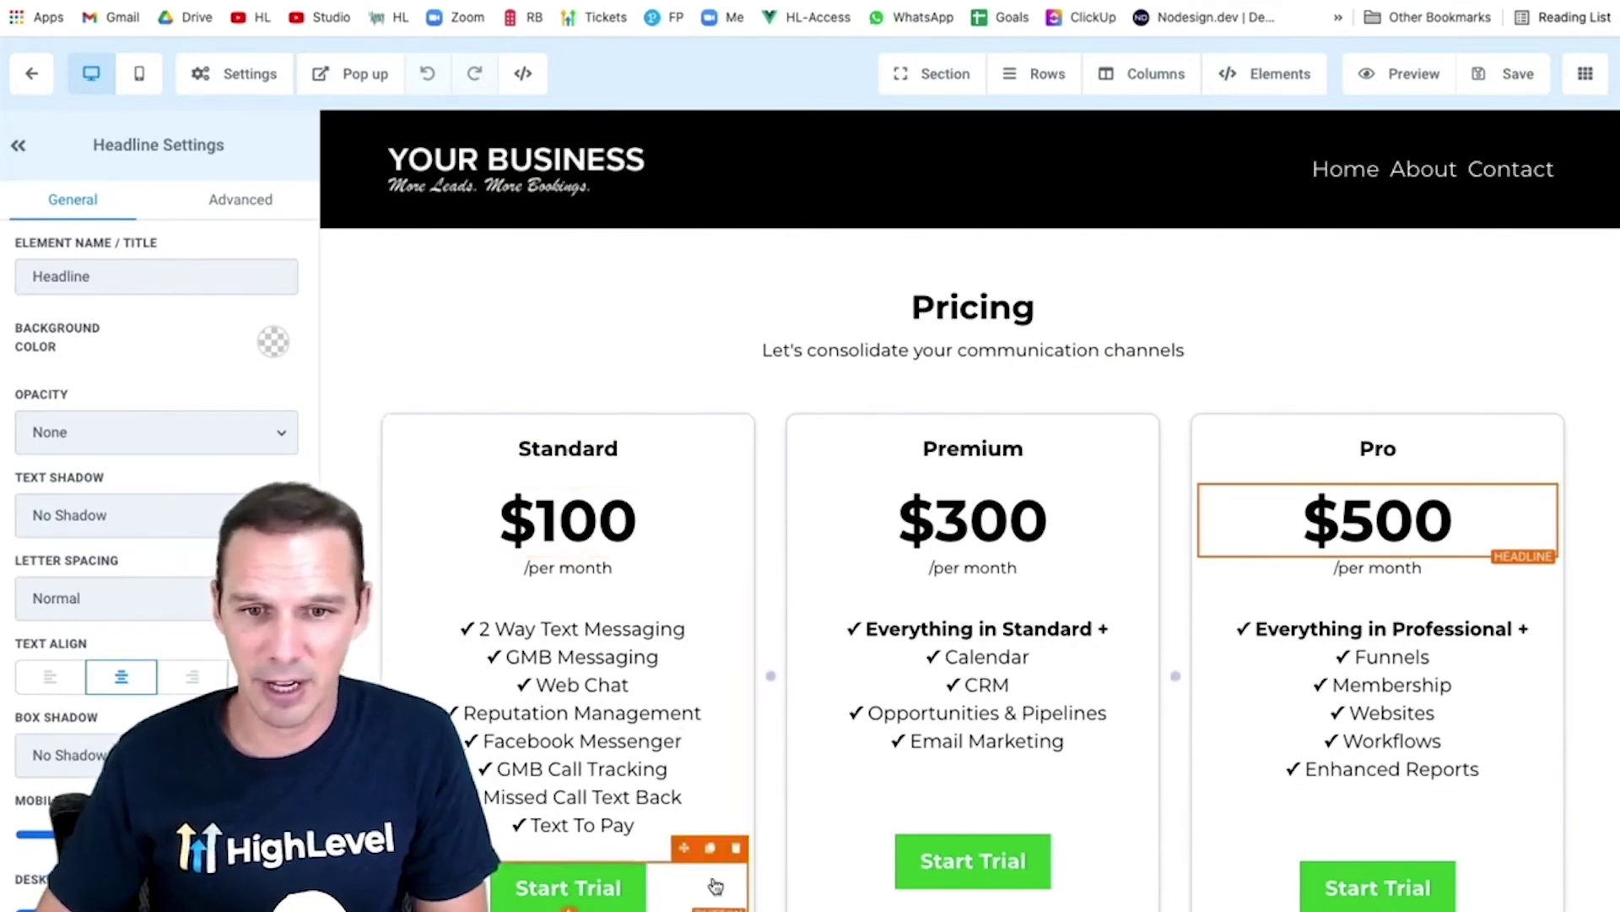
click(342, 89)
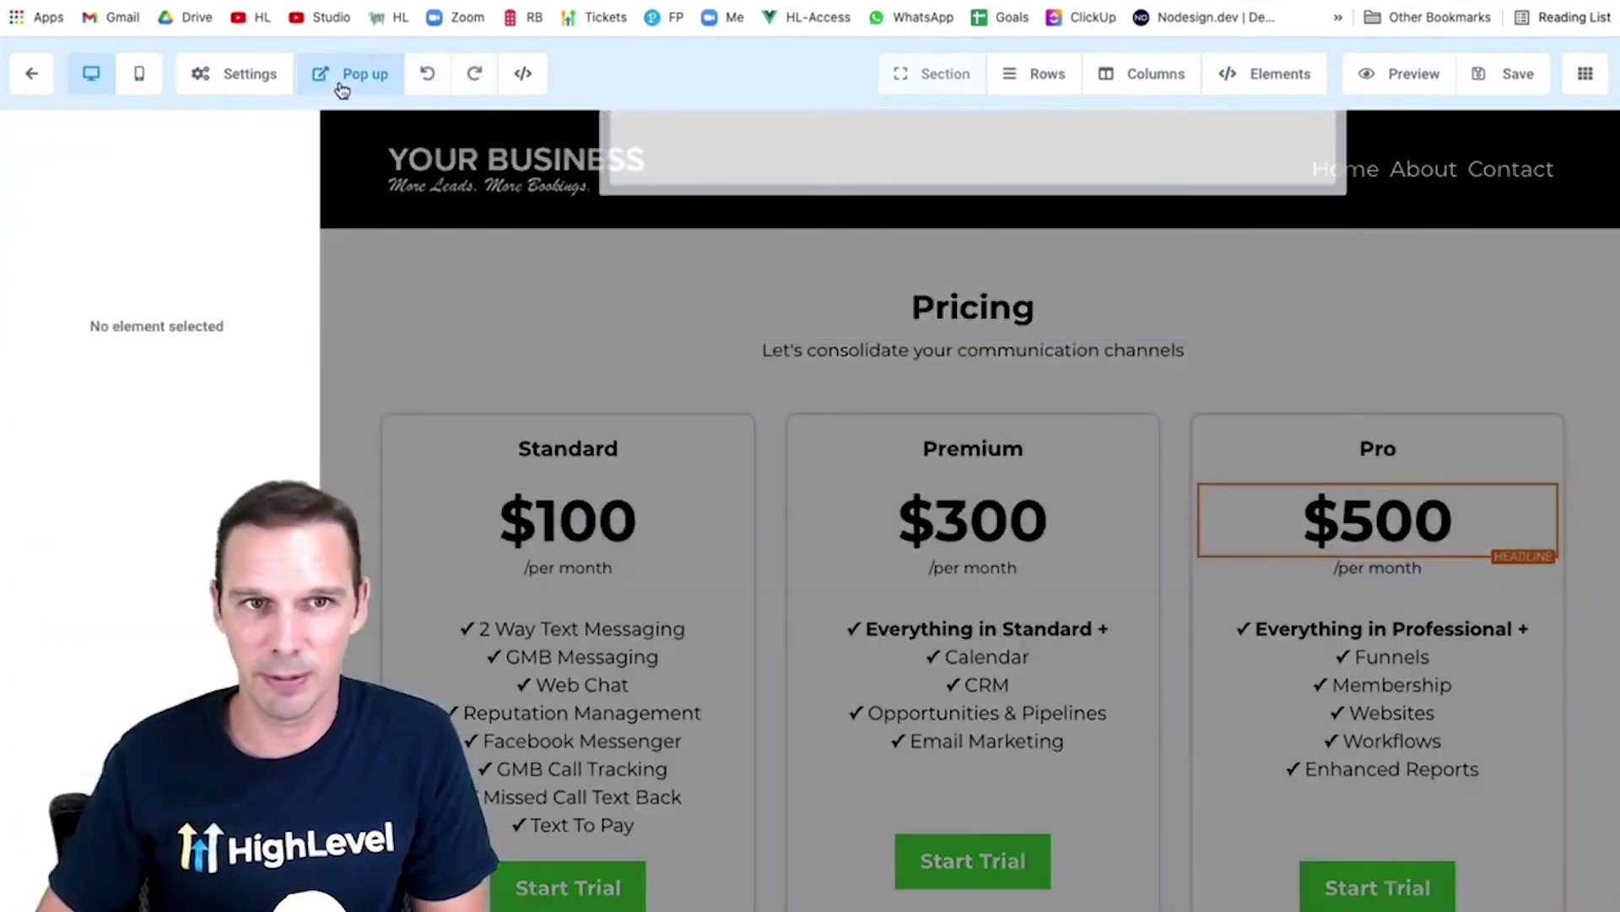
click(996, 319)
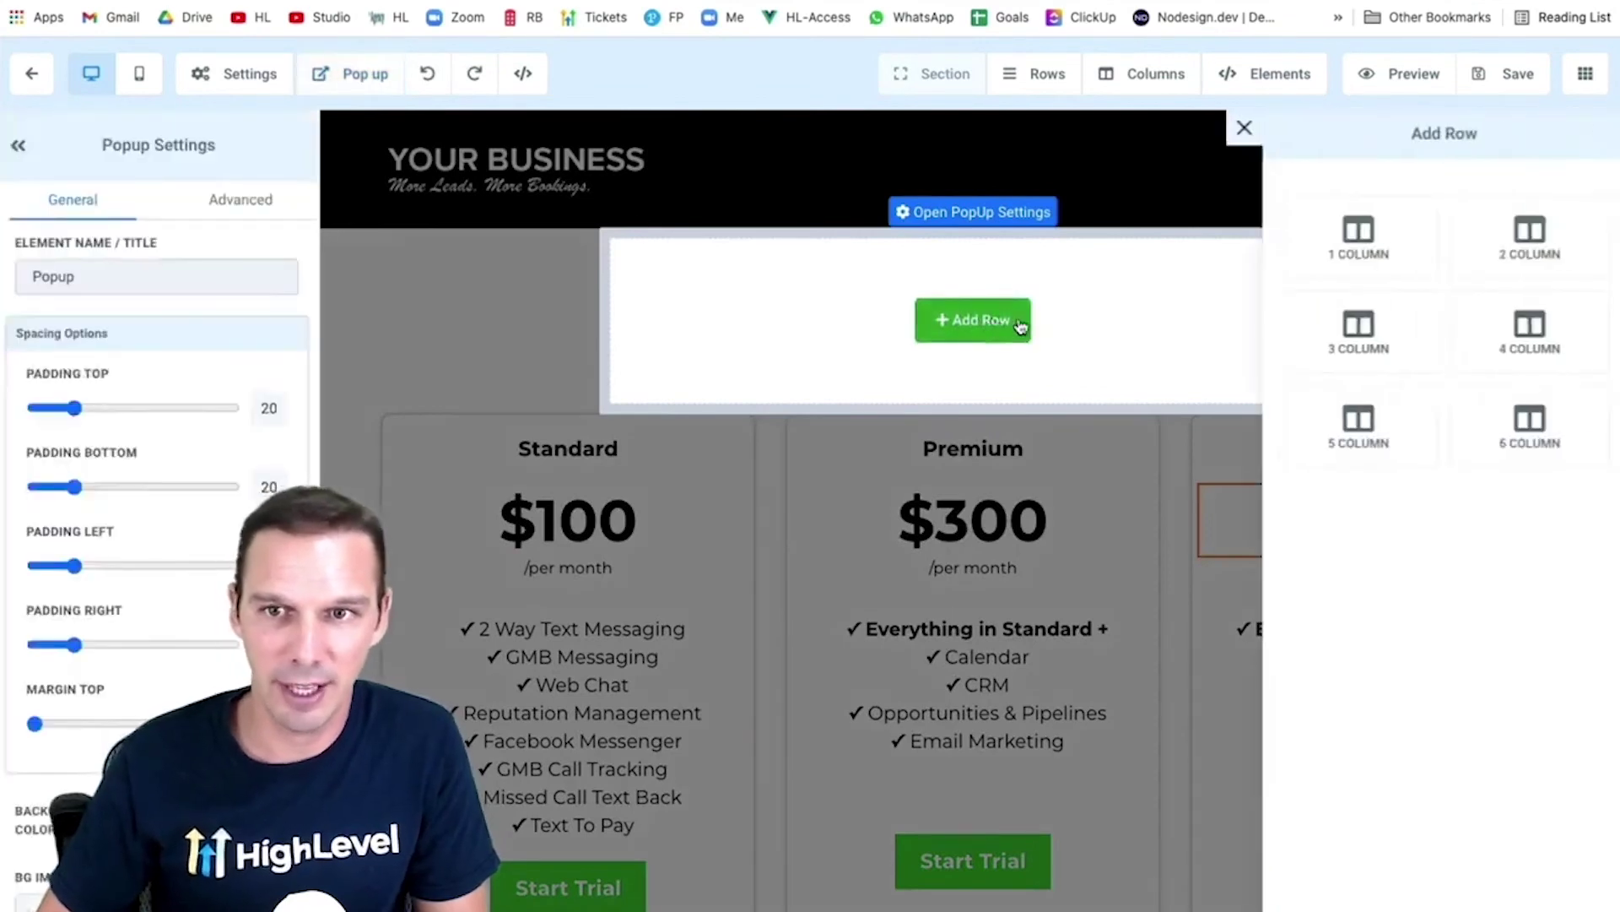
click(1368, 251)
click(992, 348)
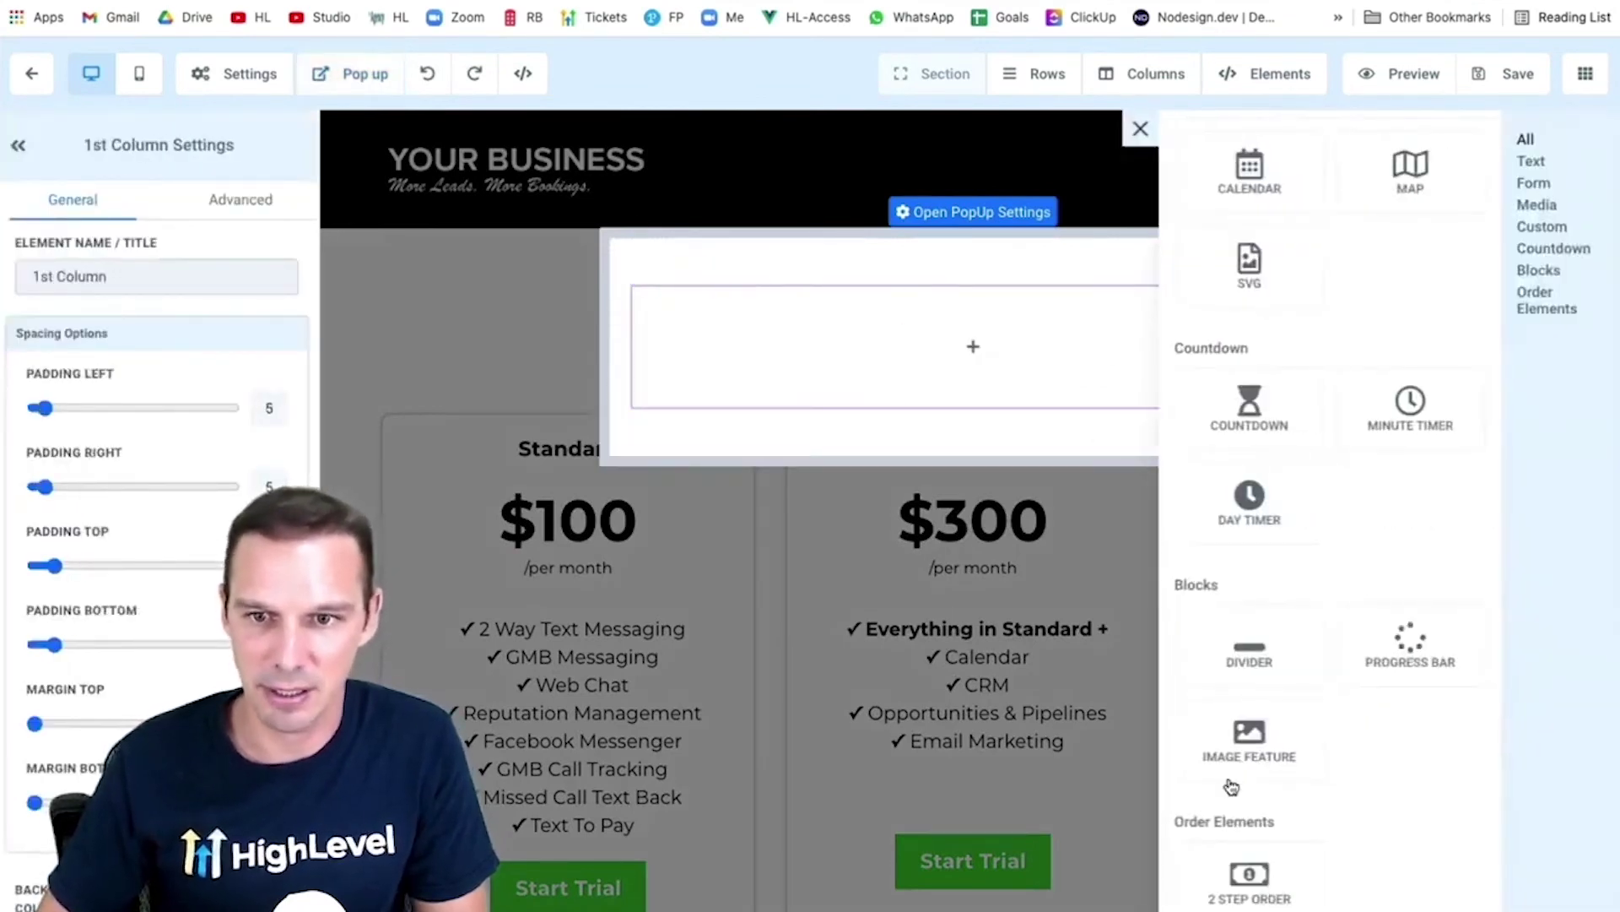
click(1246, 860)
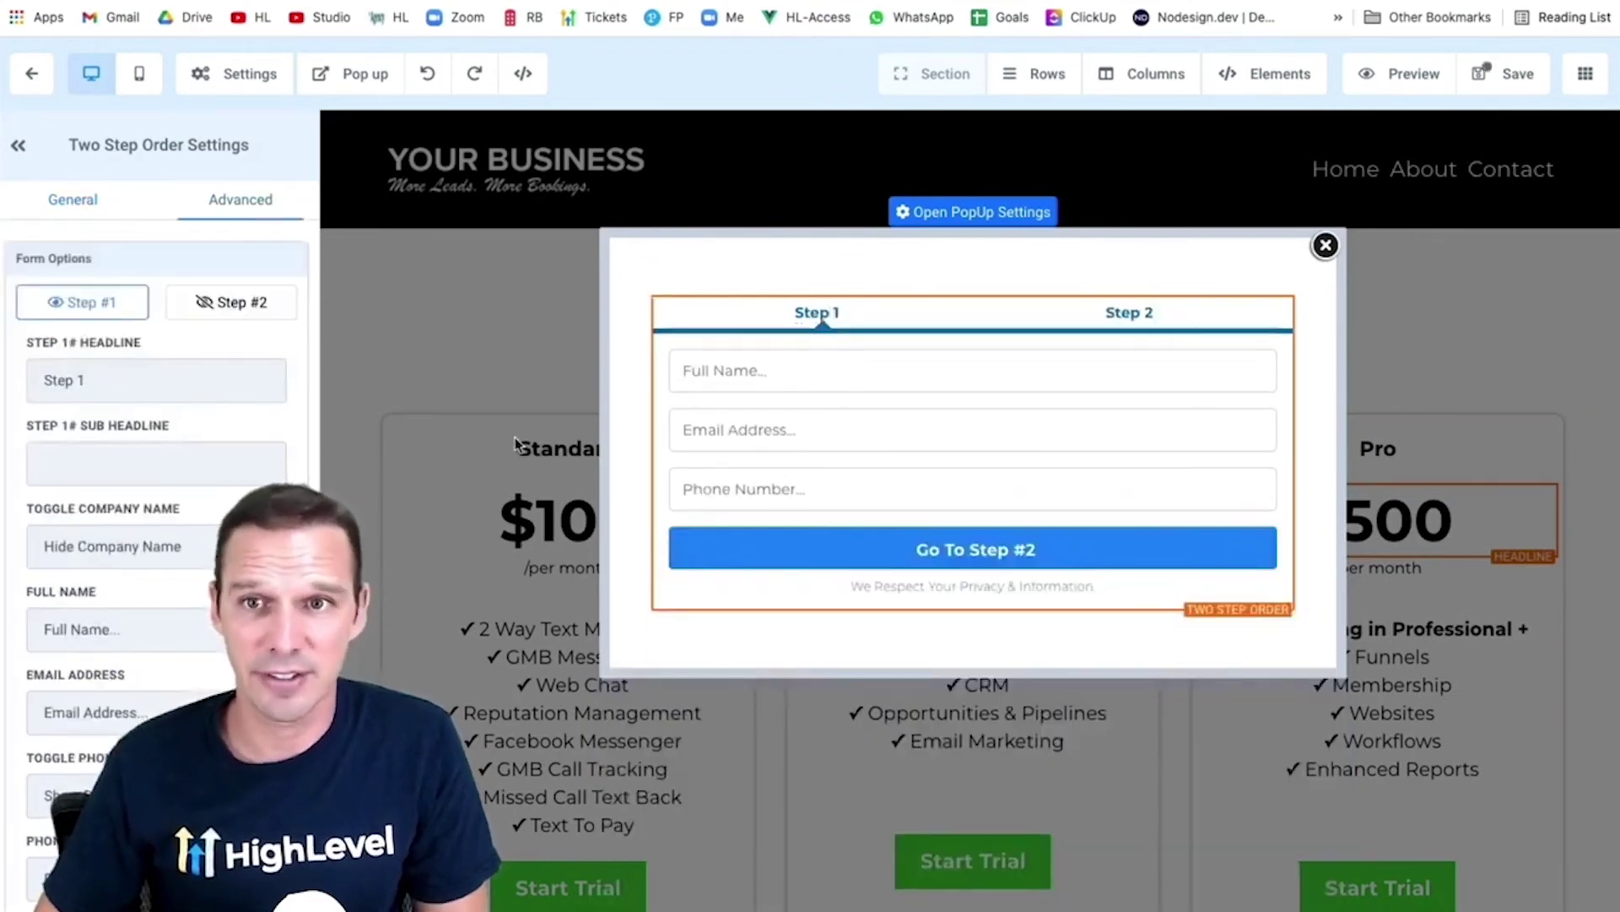
click(1504, 77)
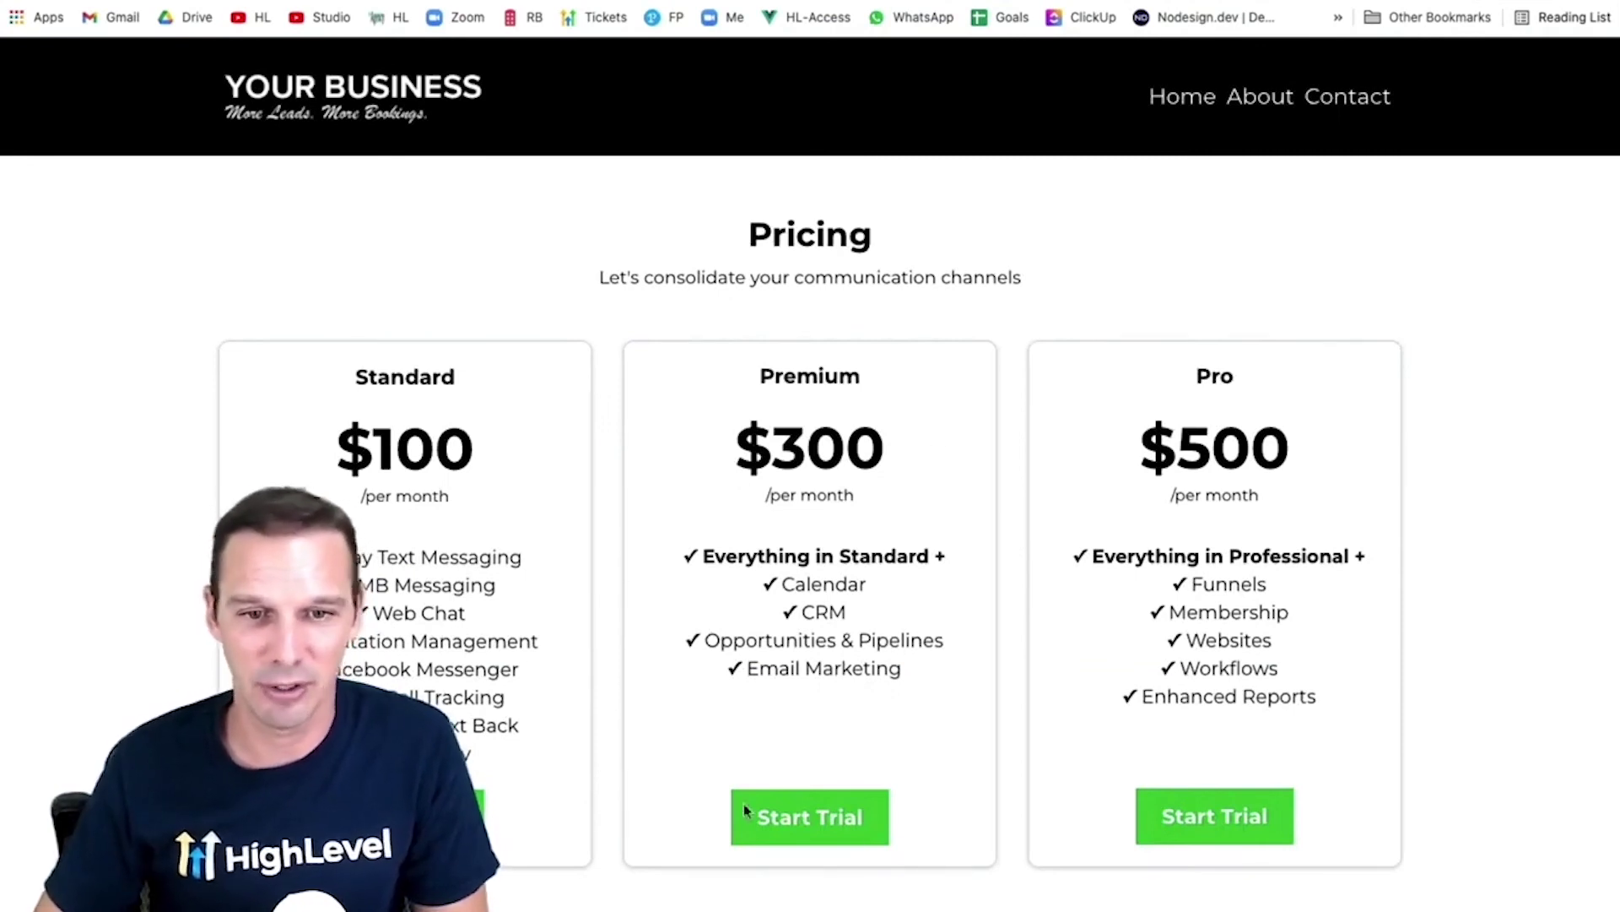
Place a test $100/monthly order with autofilled contact details and a test card
click(853, 834)
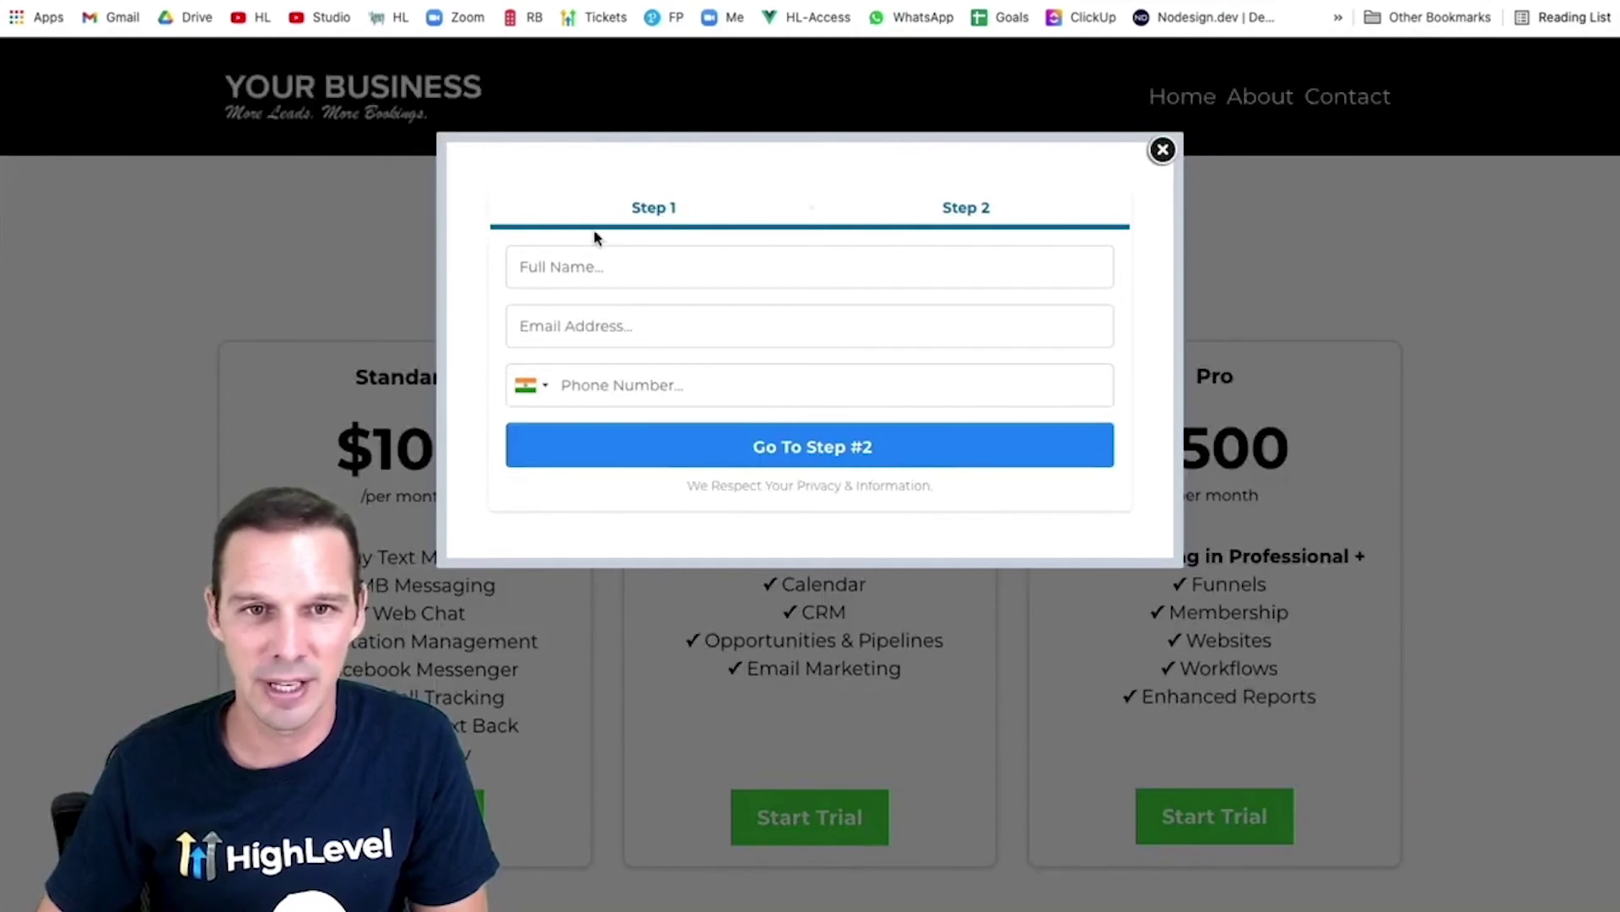
click(587, 269)
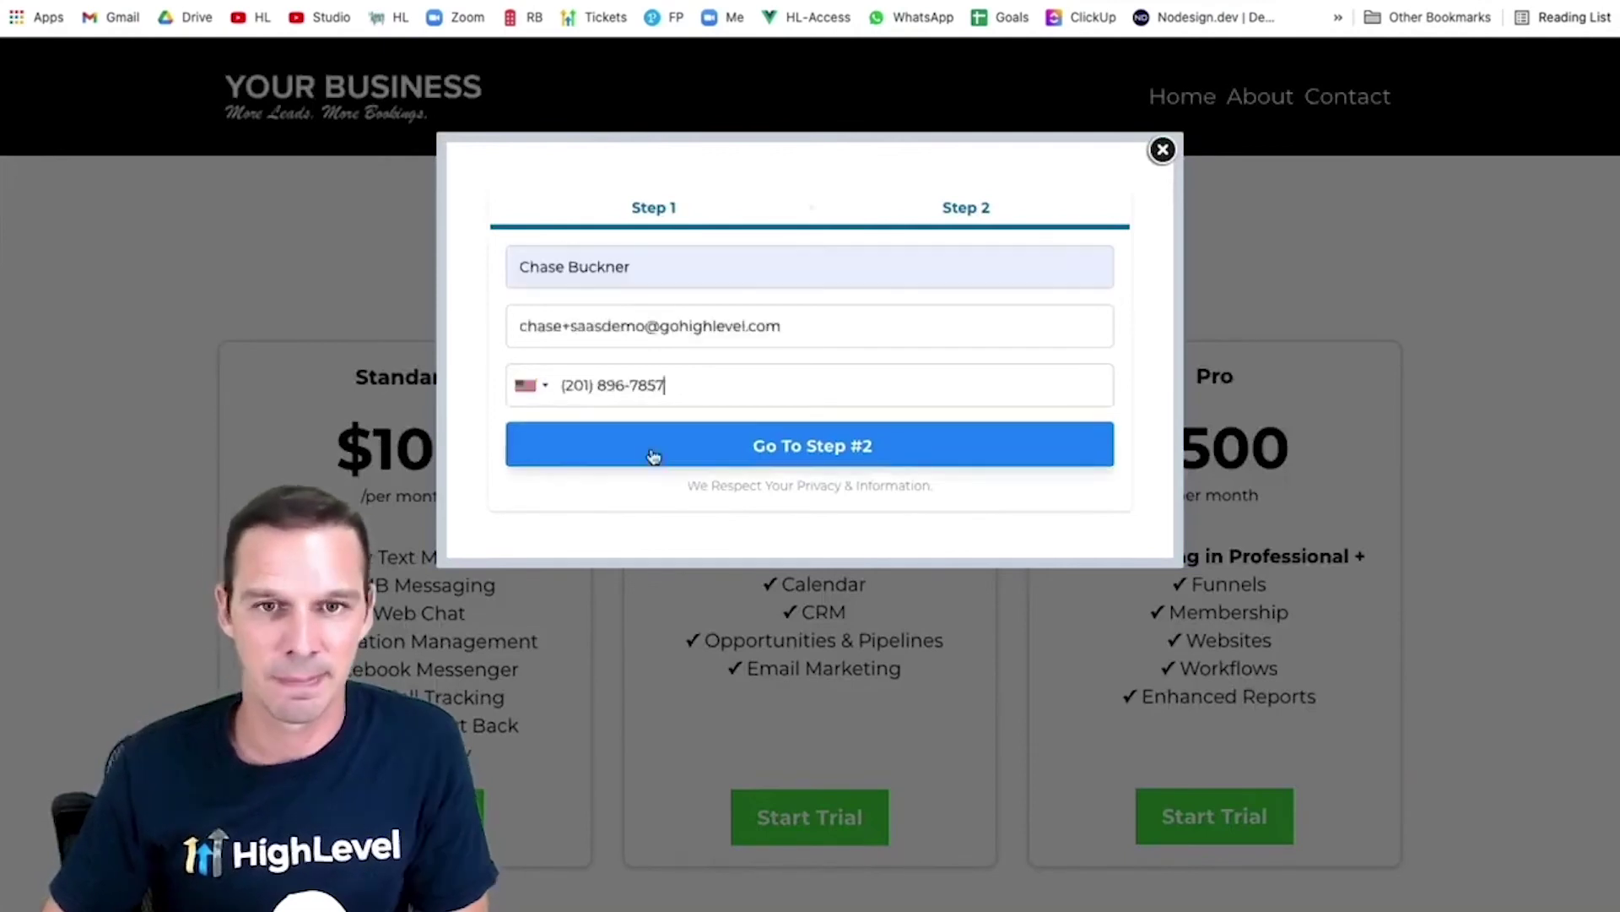
click(667, 450)
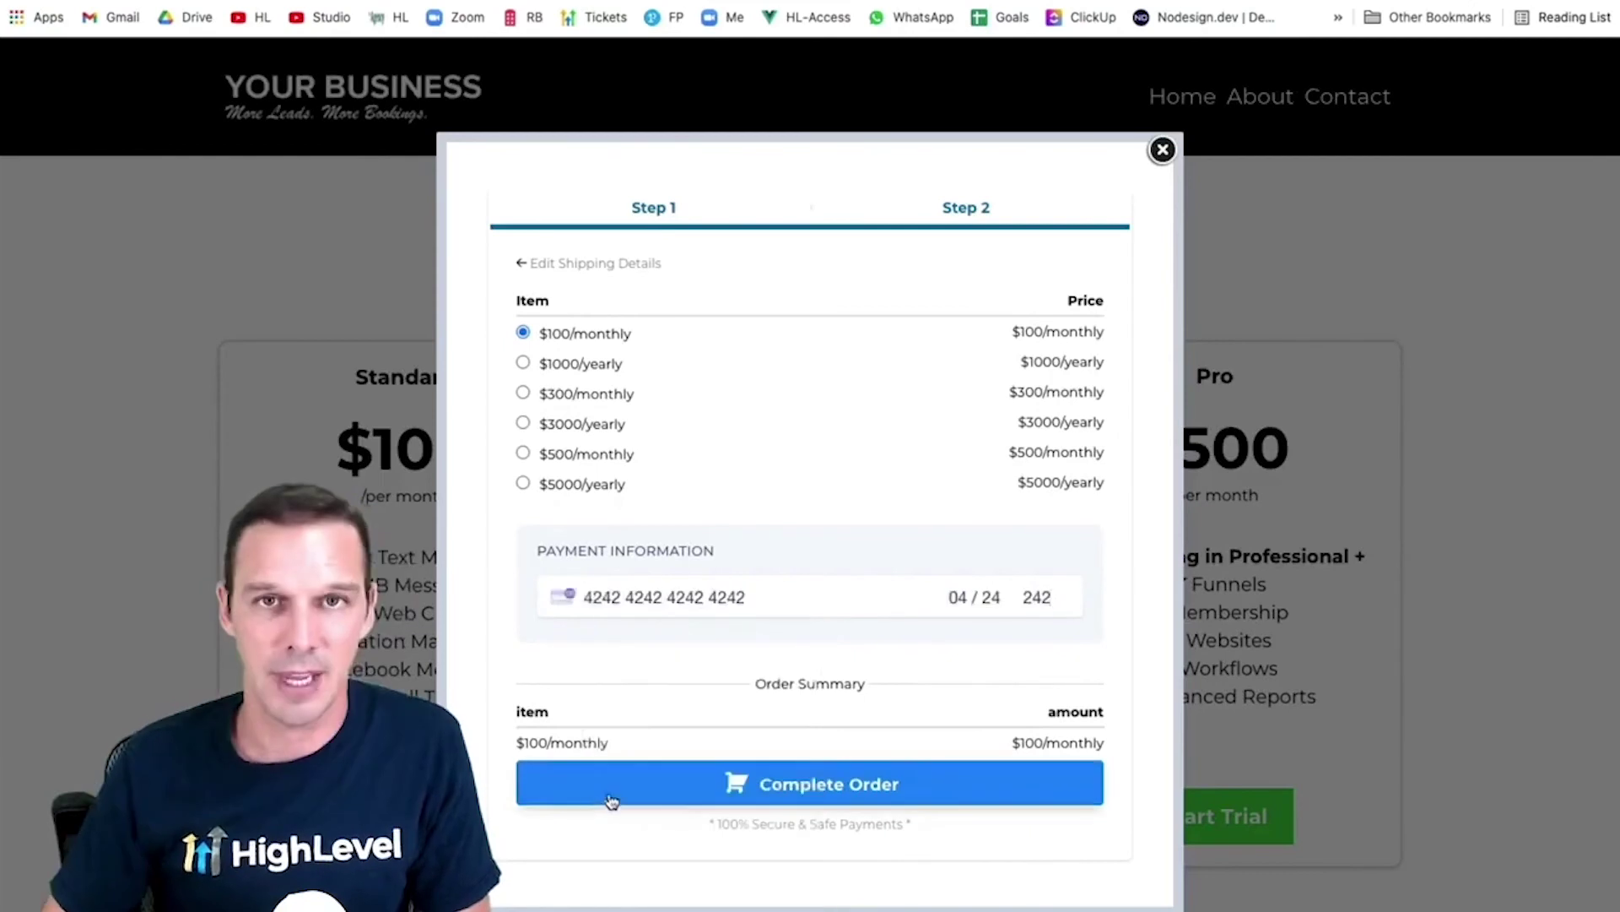
click(620, 799)
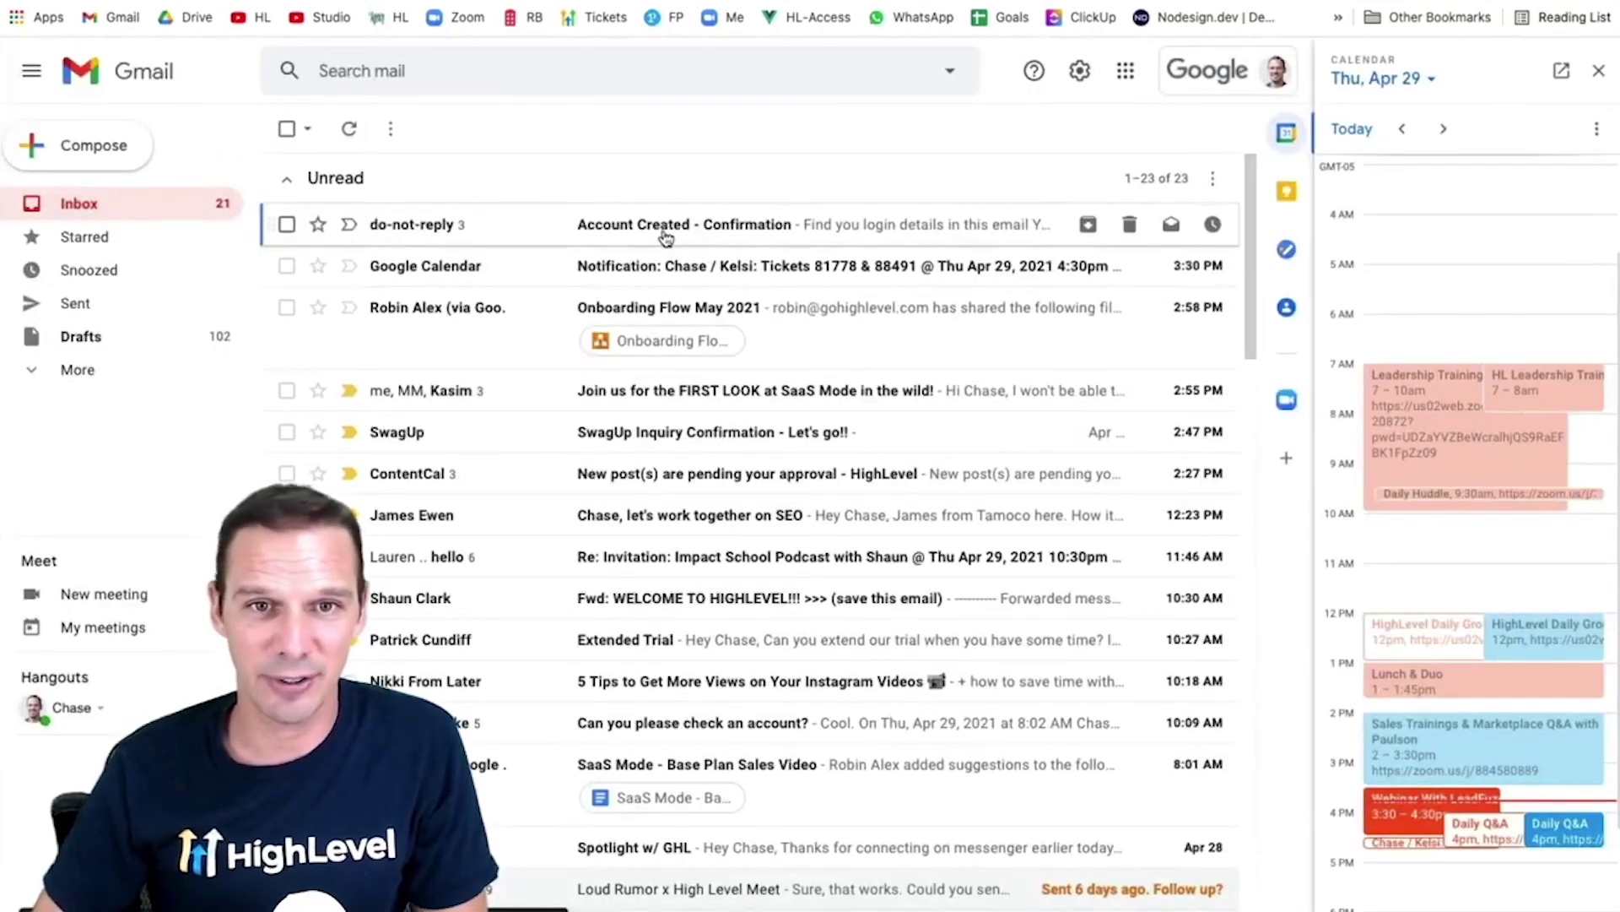
Open the Account Created - Confirmation email and scroll to its login details
click(664, 241)
scroll(789, 237, down, 5)
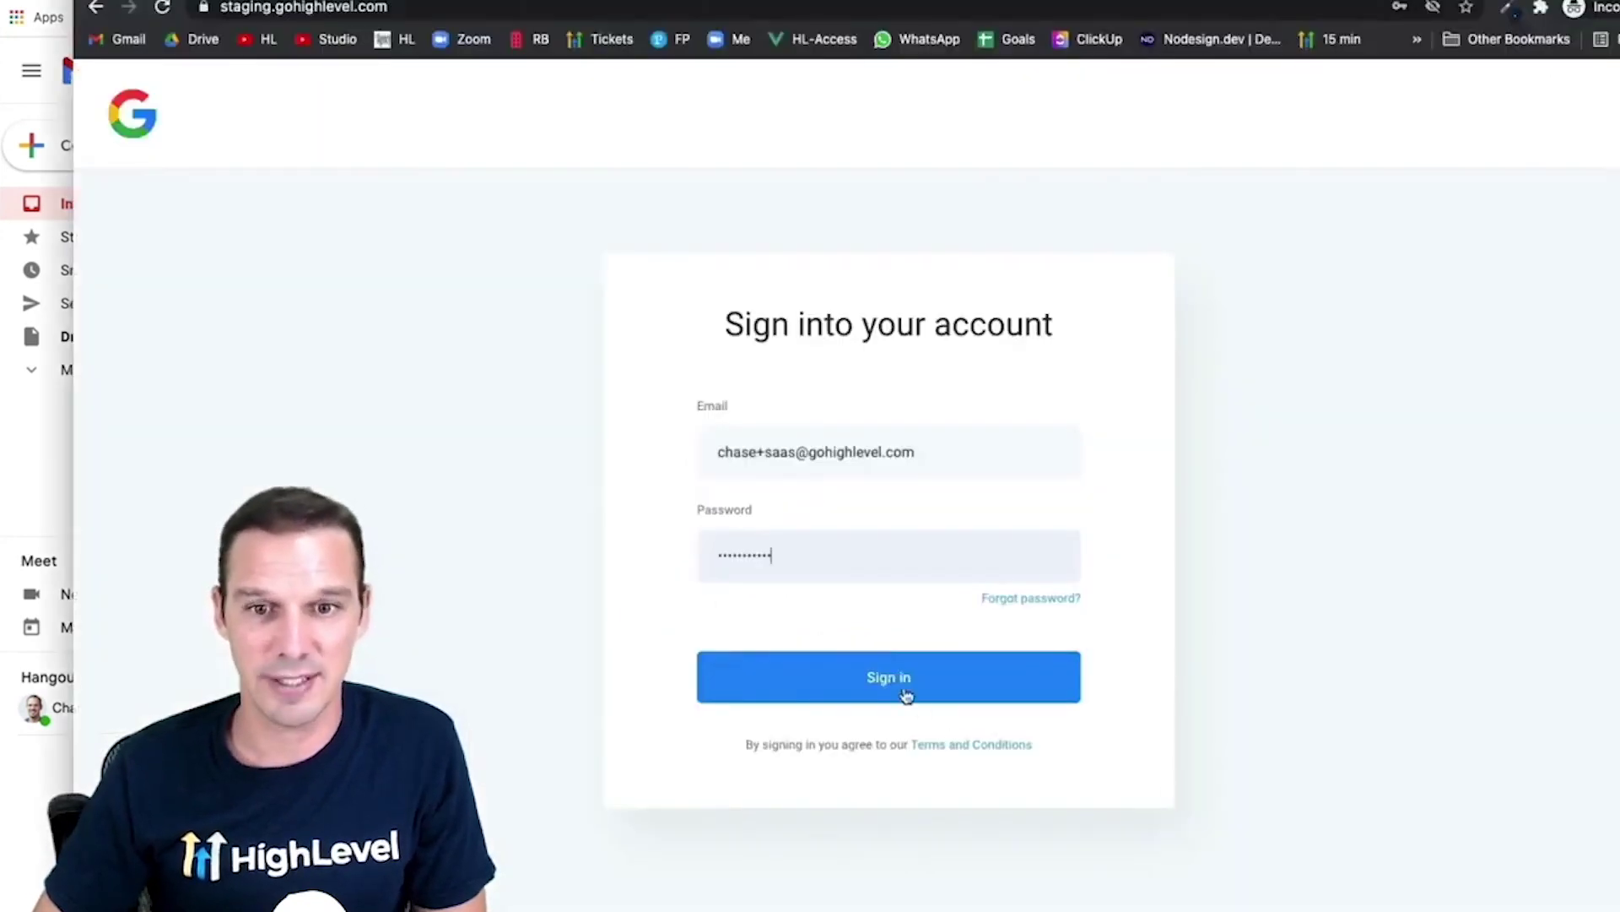
Sign in to the new HighLevel account with the emailed credentials
click(904, 689)
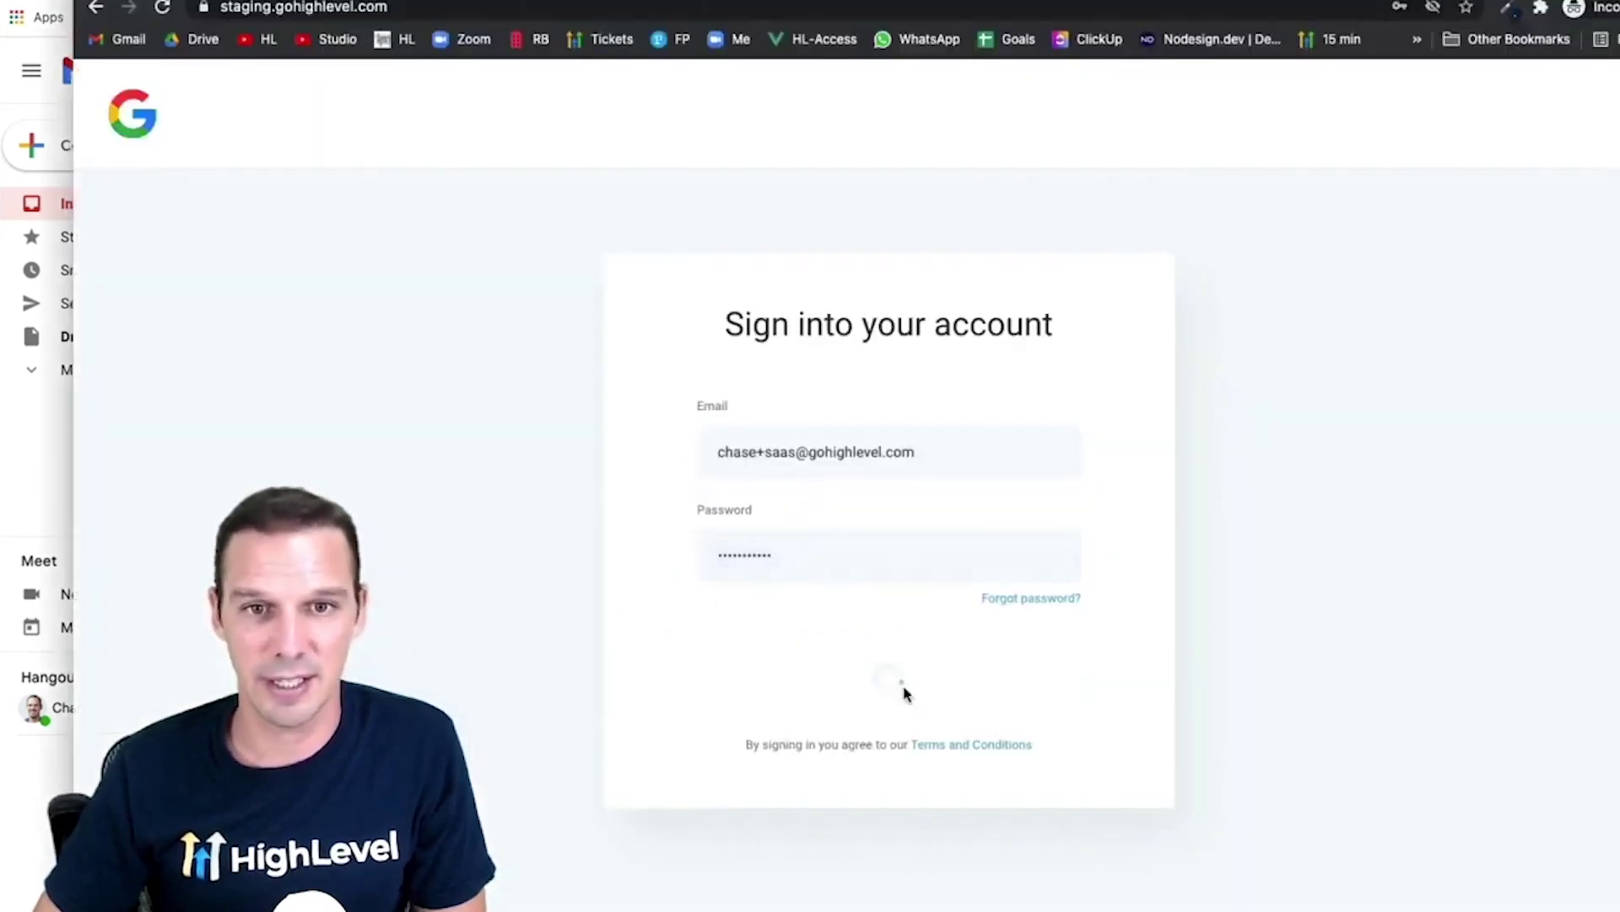